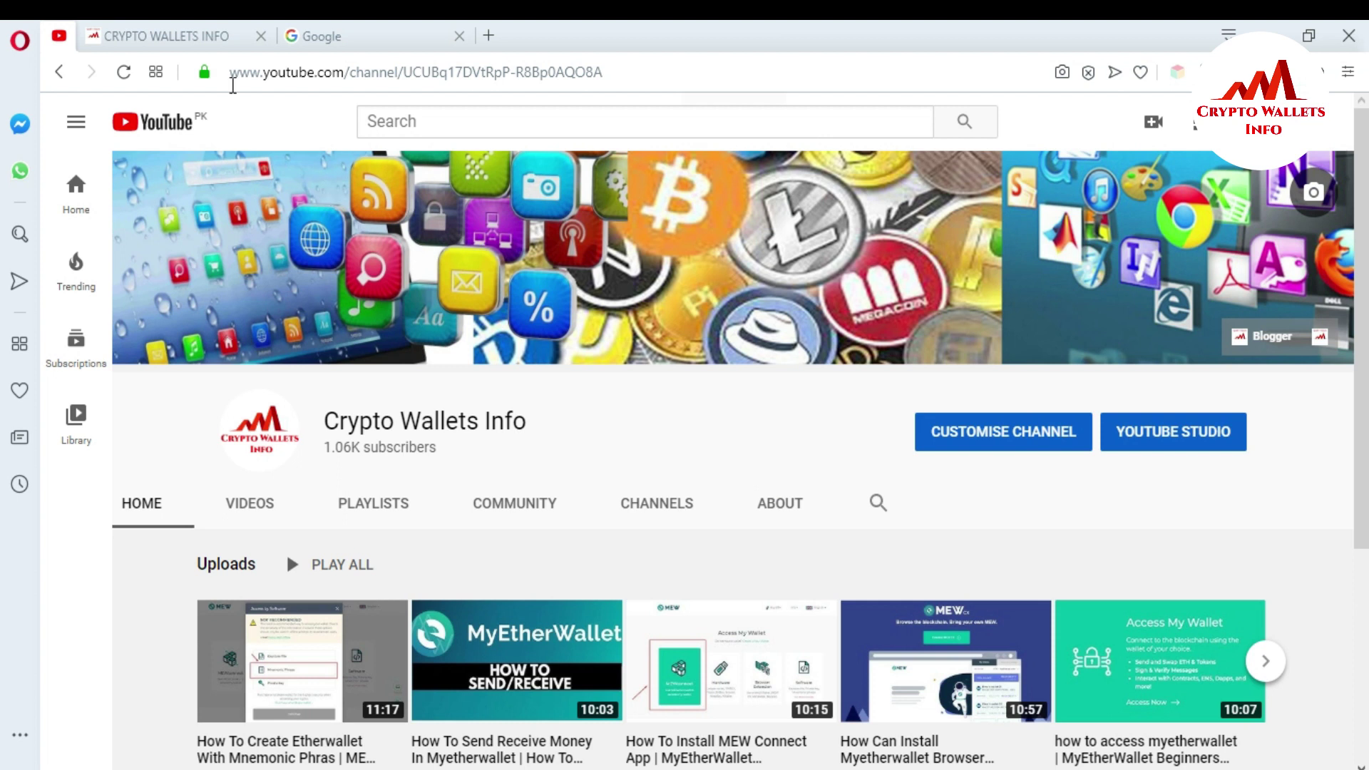
- Switch from the Crypto Wallets Info tab over to the Google homepage tab
click(134, 30)
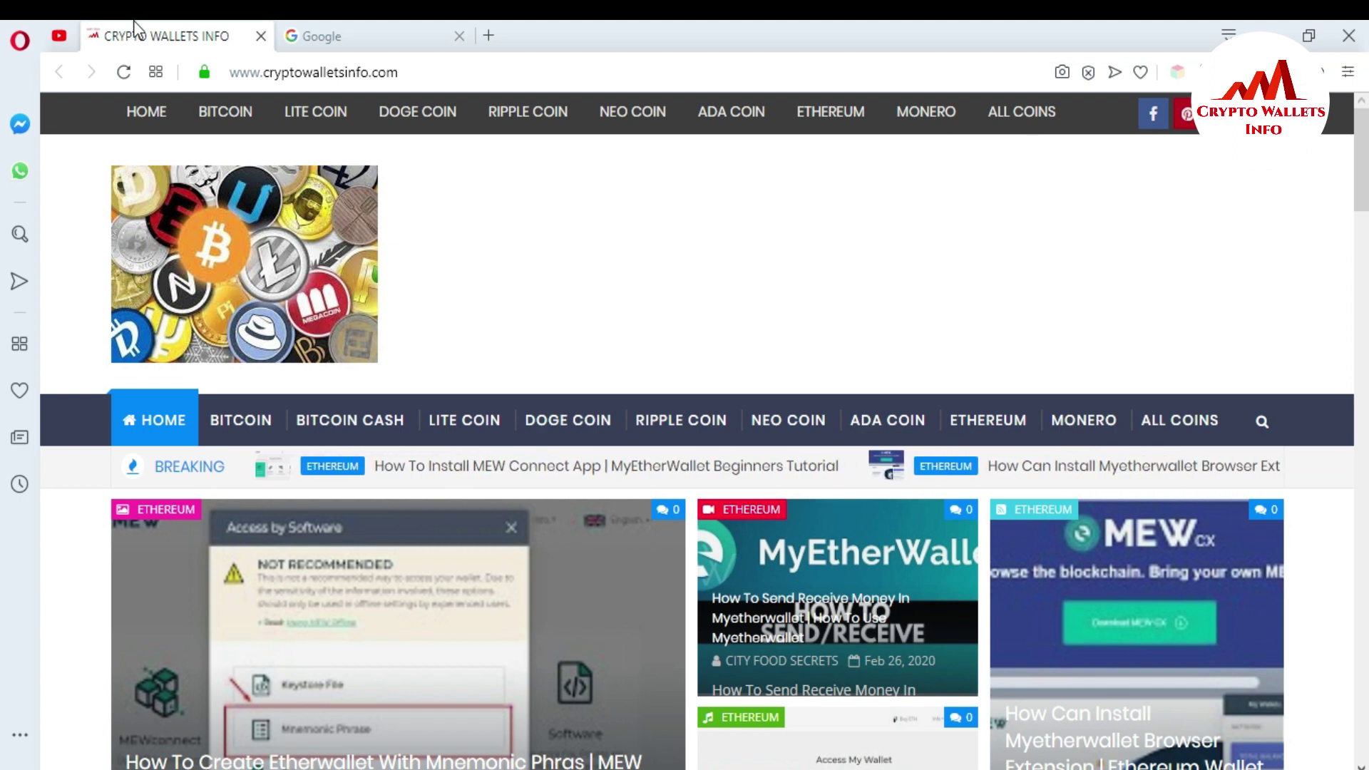
click(370, 36)
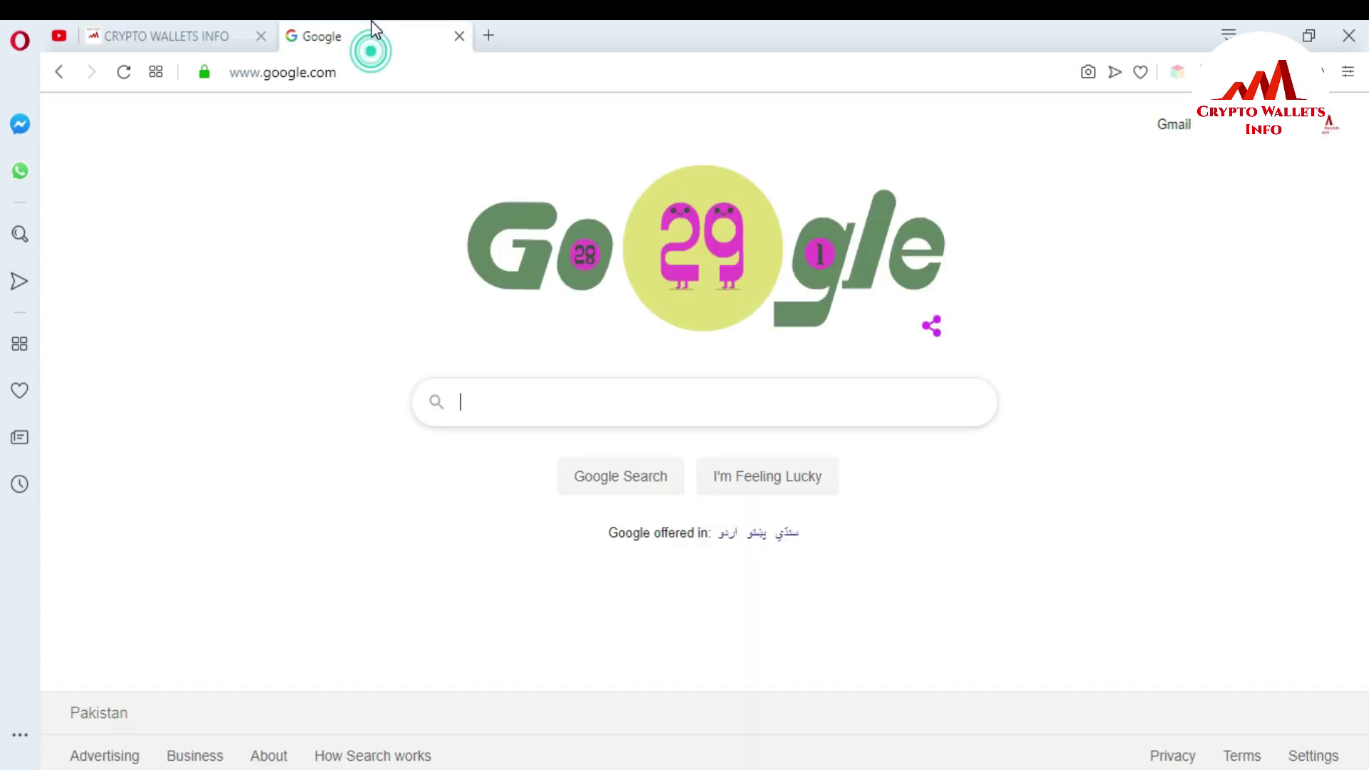
- Open myetherwallet.com in a new tab using the 'my' address-bar suggestion
click(490, 36)
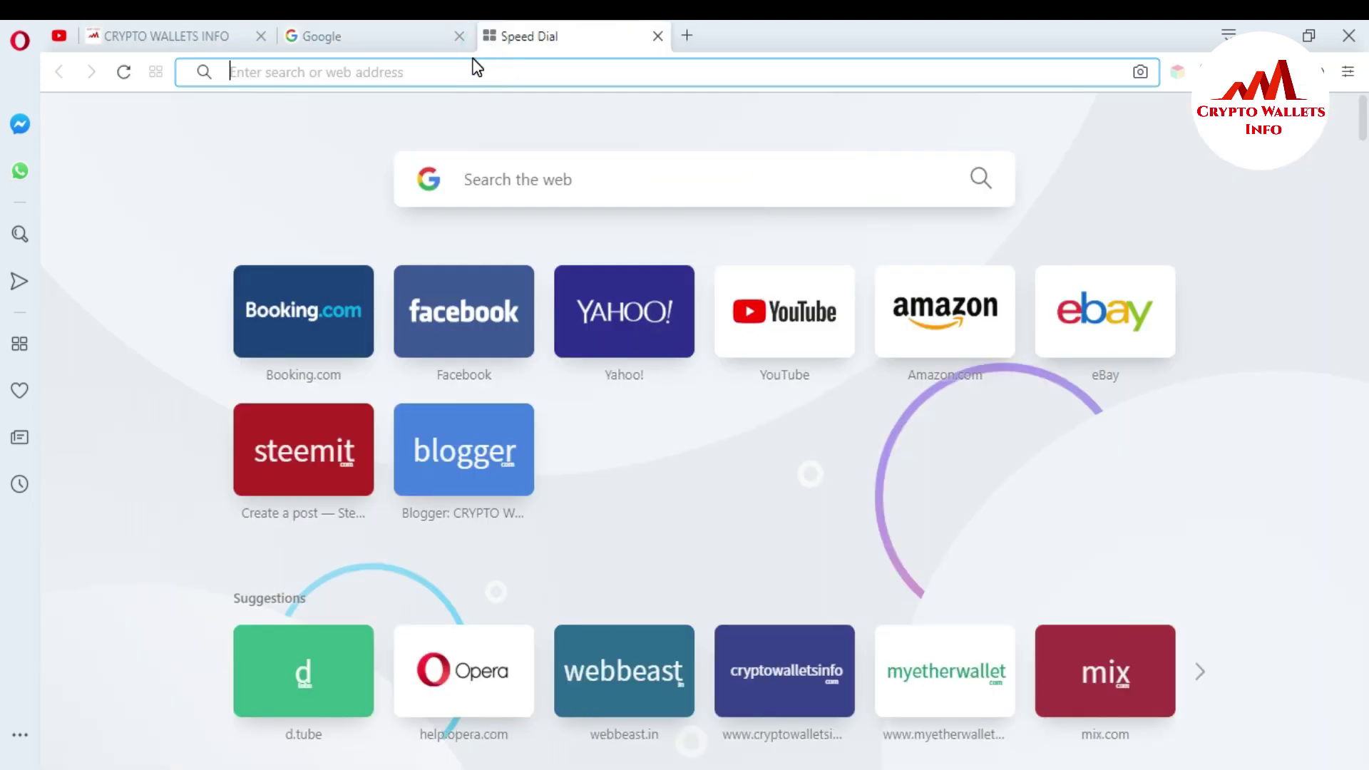
text(my.dogechain.info)
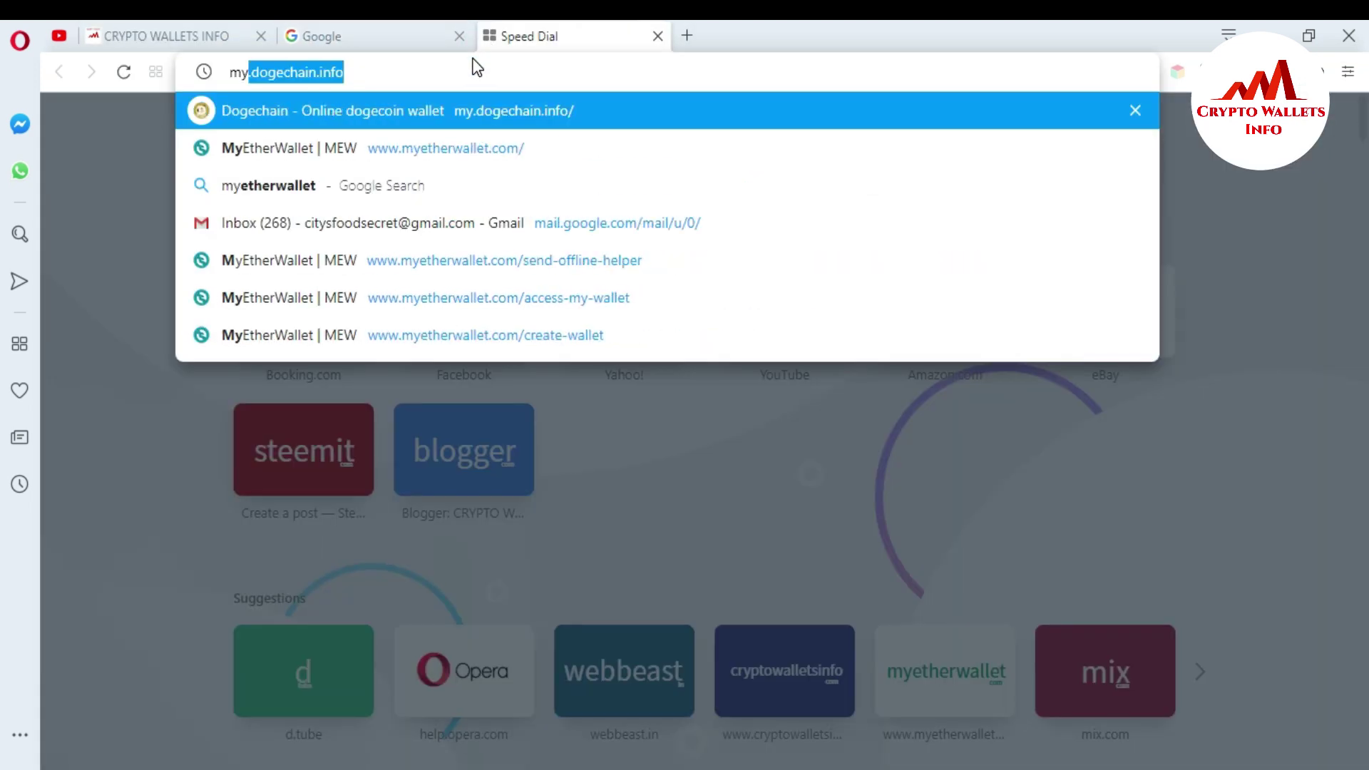
click(464, 147)
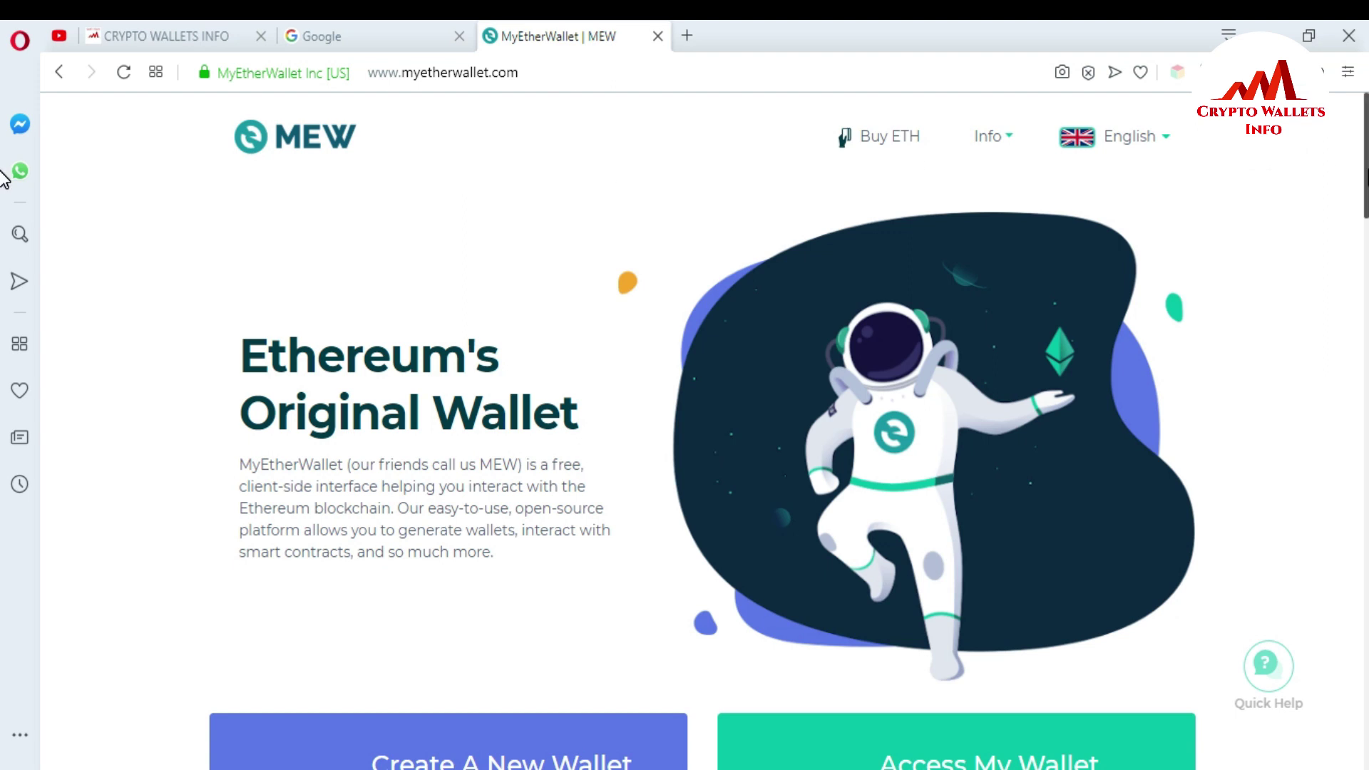
- Go to Access My Wallet and pick the Software access option
scroll(1041, 420, down, 5)
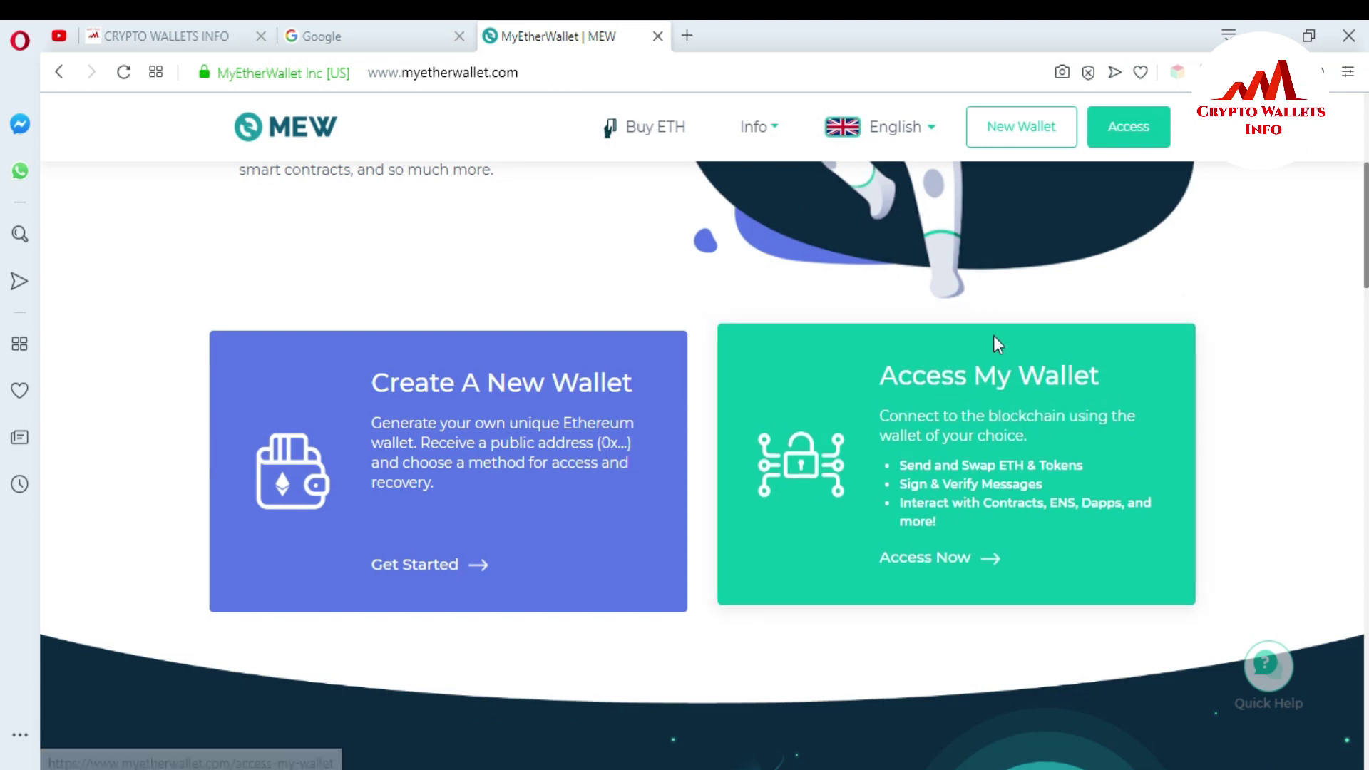
click(987, 442)
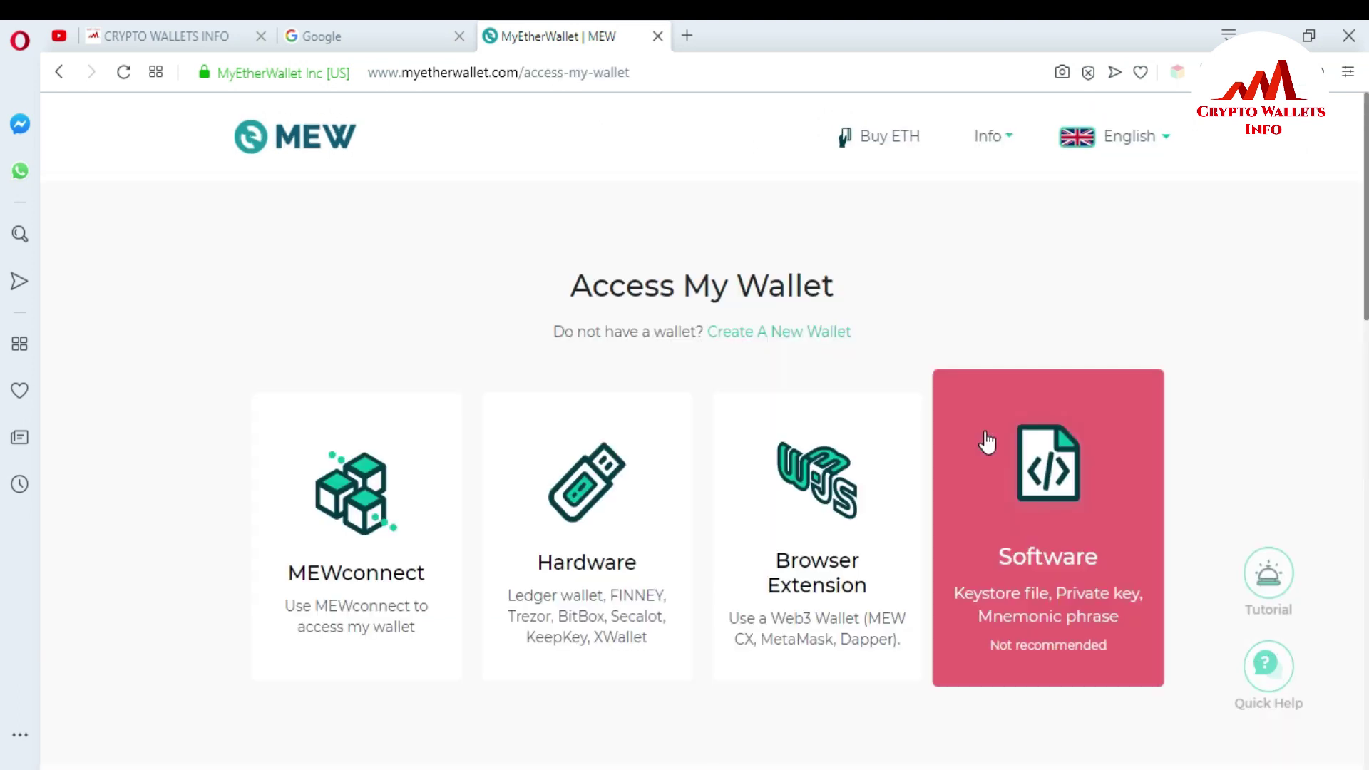
scroll(2, 243, down, 2)
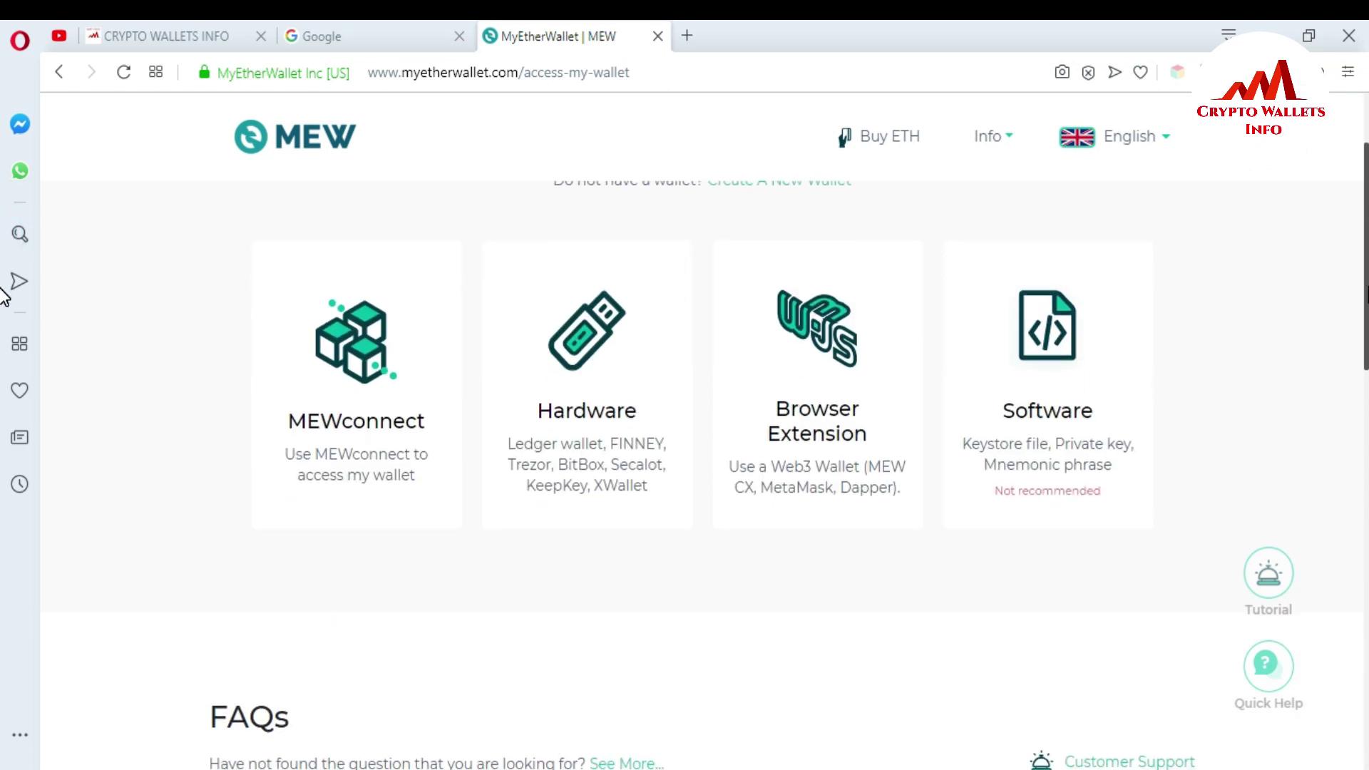
scroll(2, 295, up, 1)
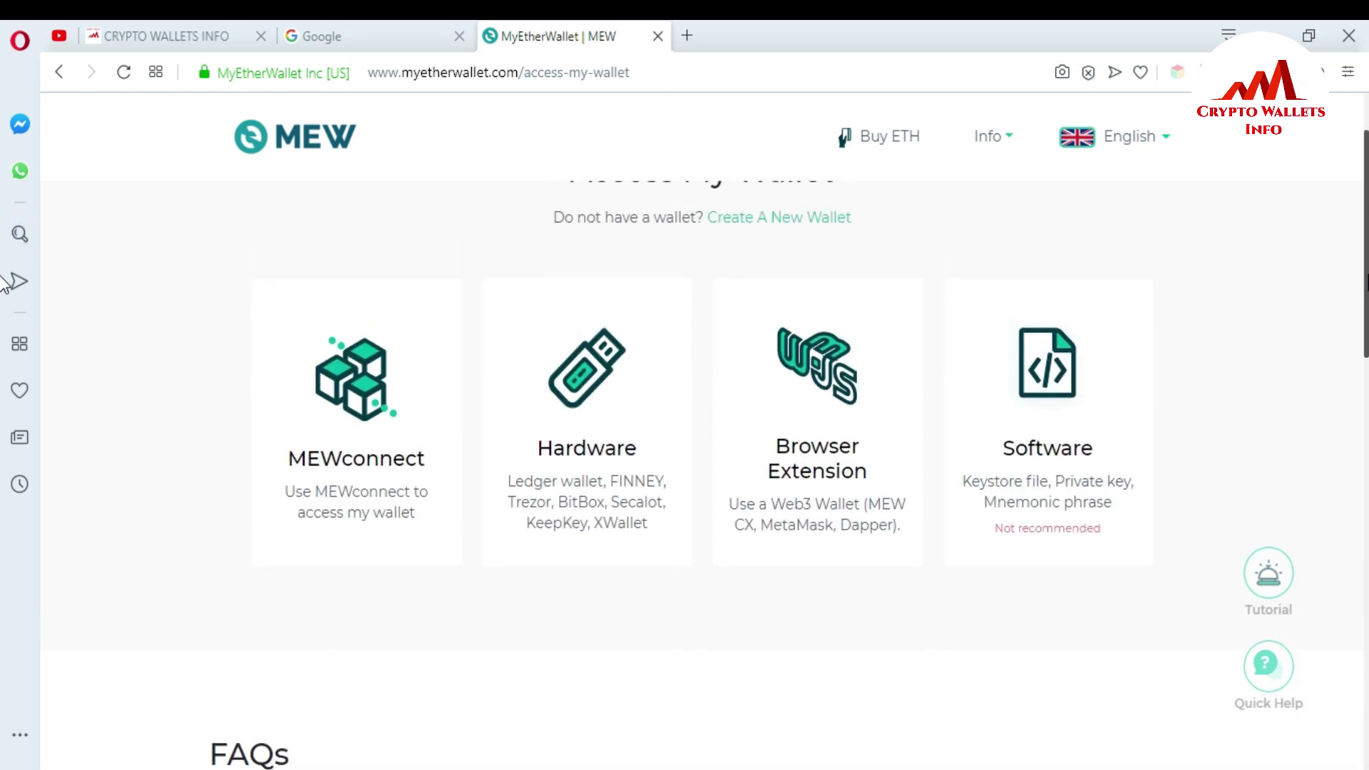
click(1073, 400)
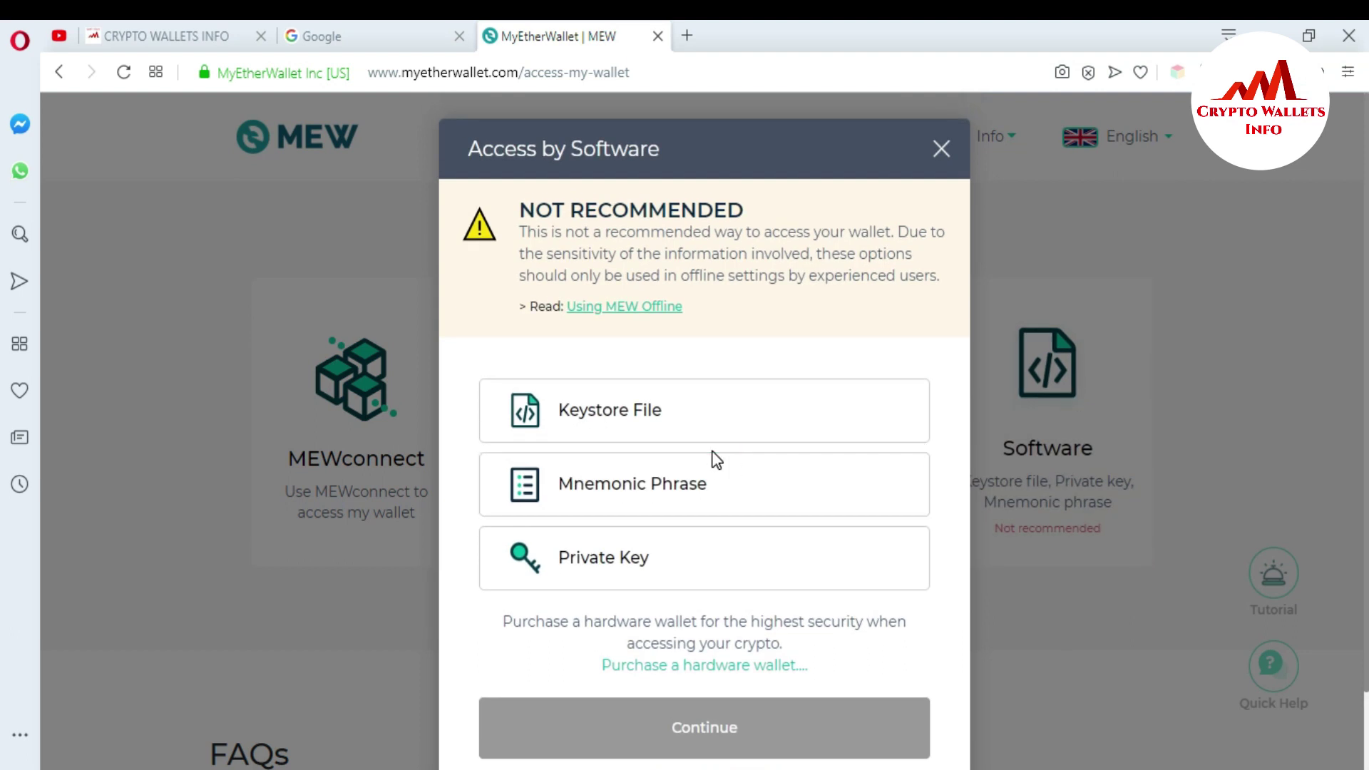
- Choose Keystore File access and load the UTC keystore file from Documents
click(626, 412)
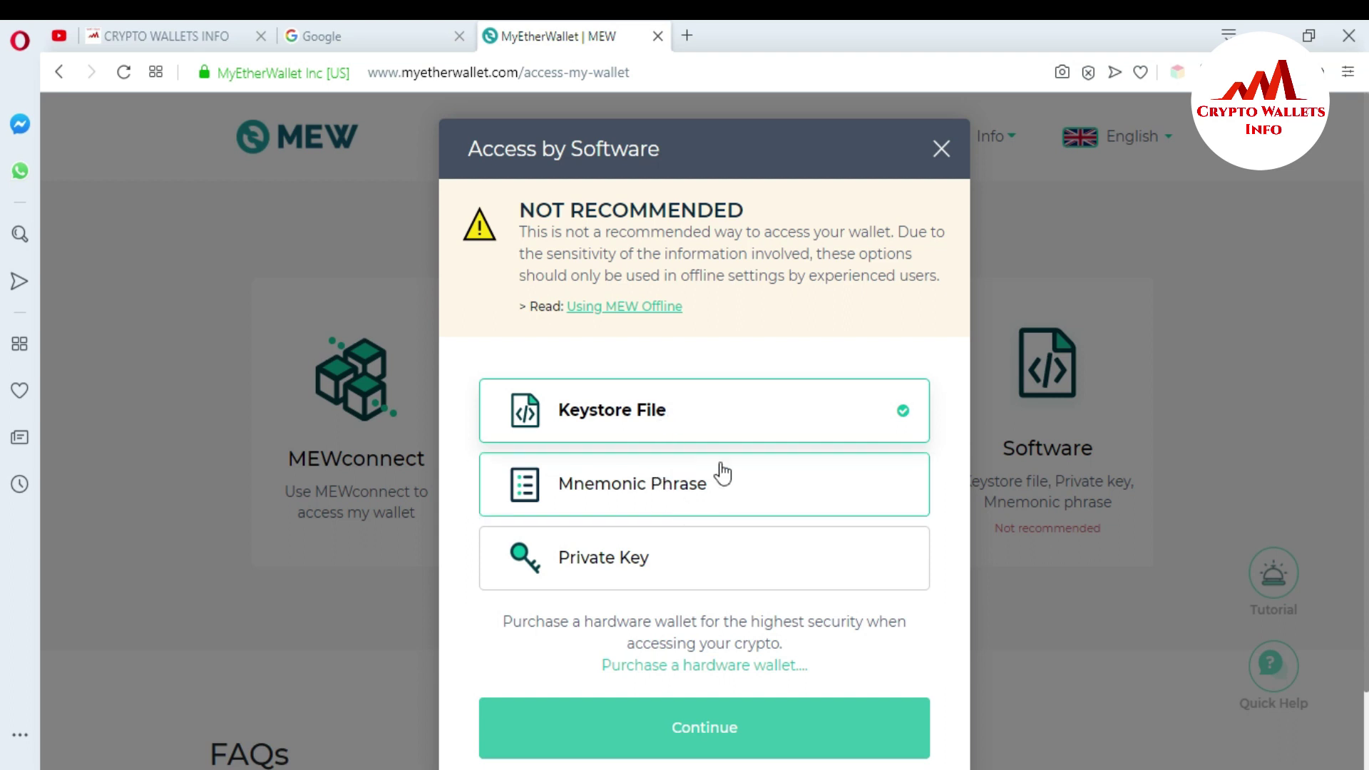
click(718, 728)
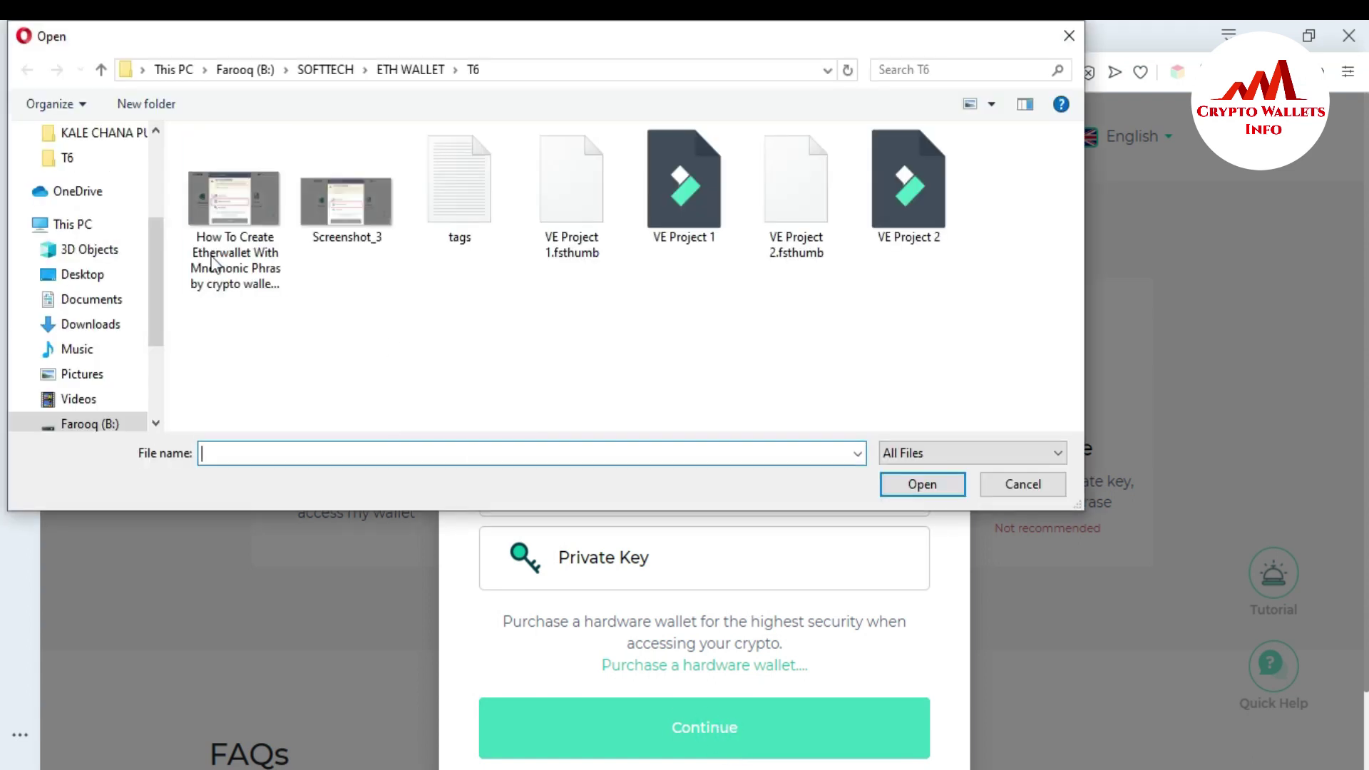
click(114, 301)
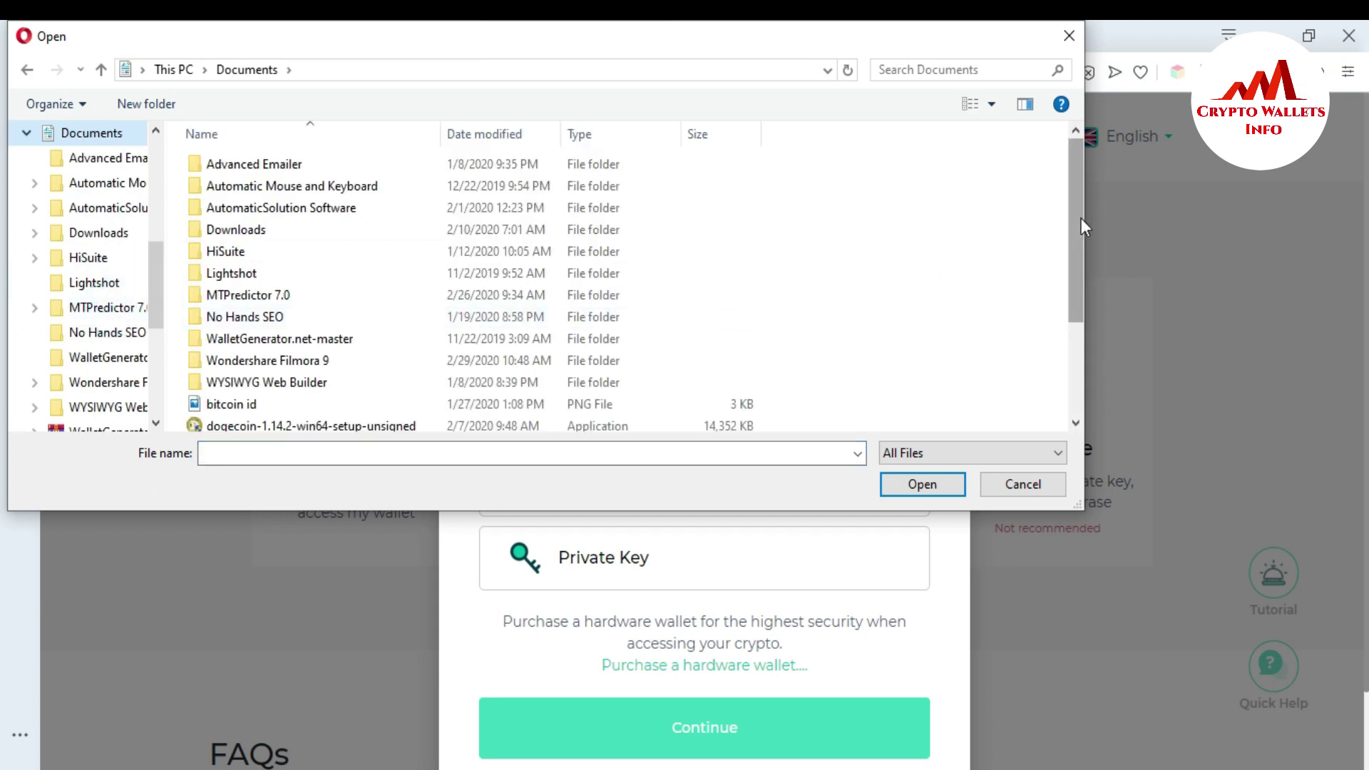
drag(1080, 218, 1056, 389)
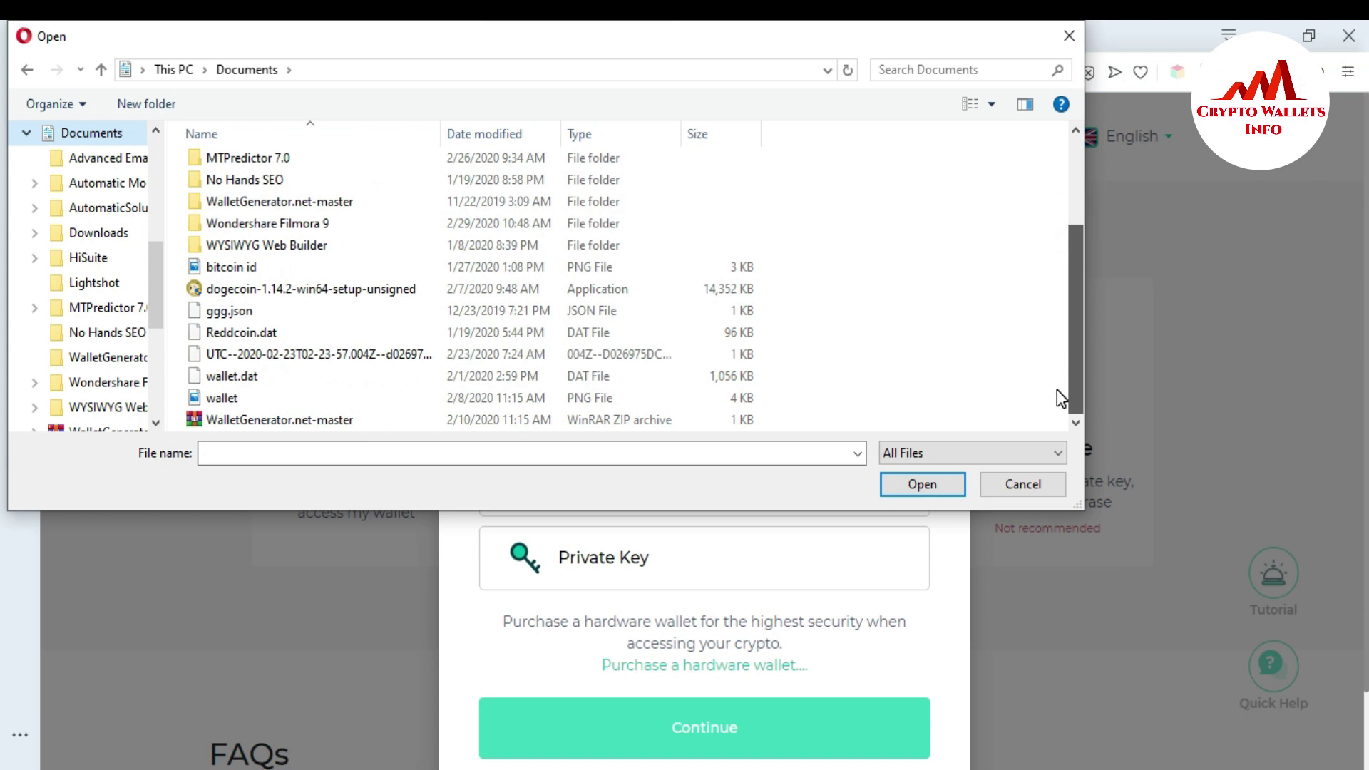
double_click(315, 355)
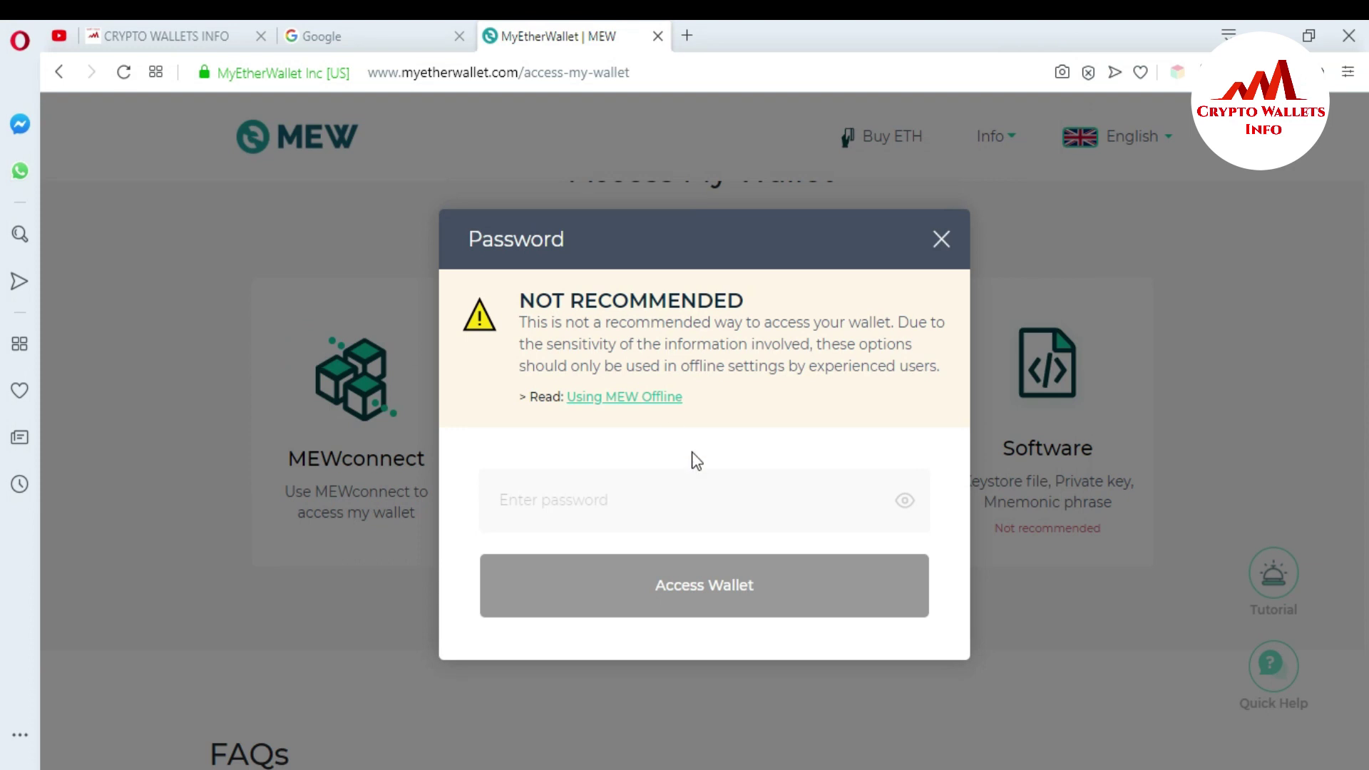
- Enter the wallet password and unlock the wallet with Access Wallet
click(613, 496)
text(******)
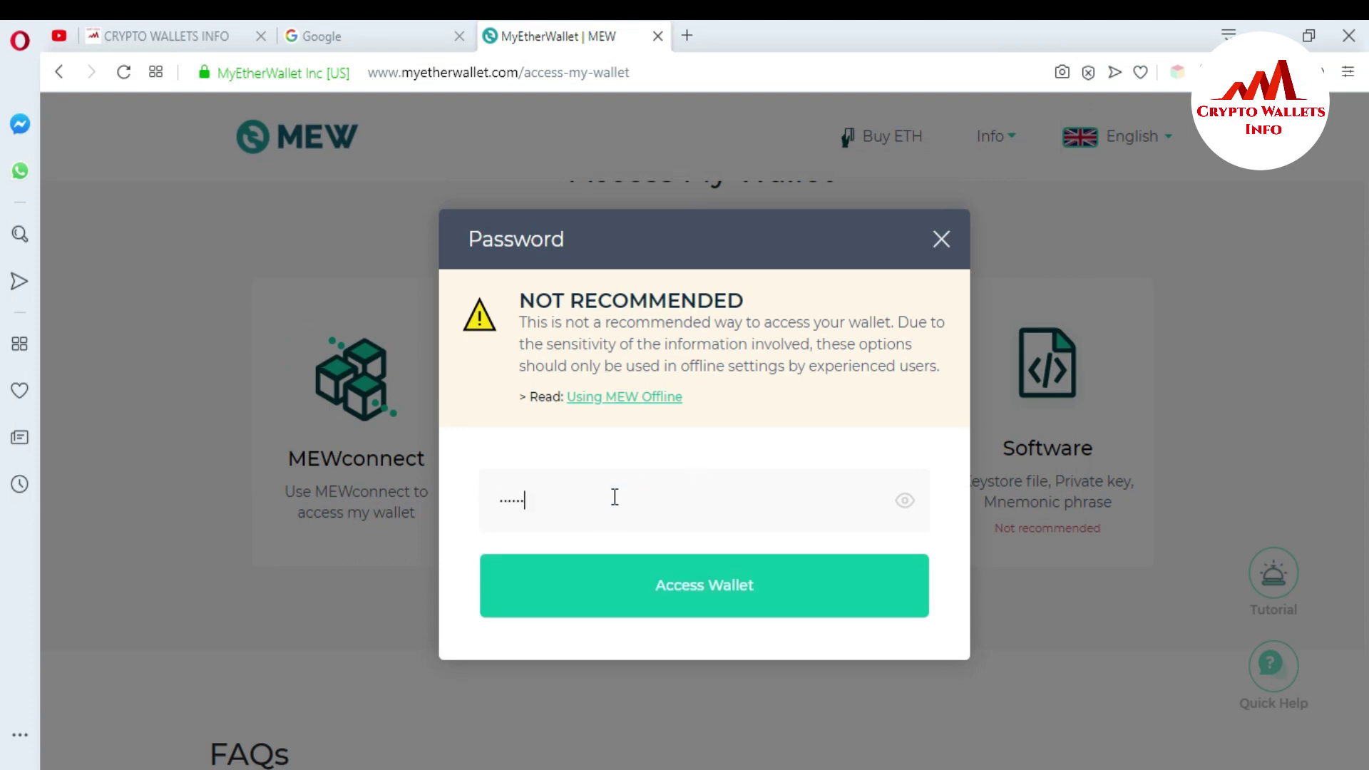
text(*********)
click(705, 593)
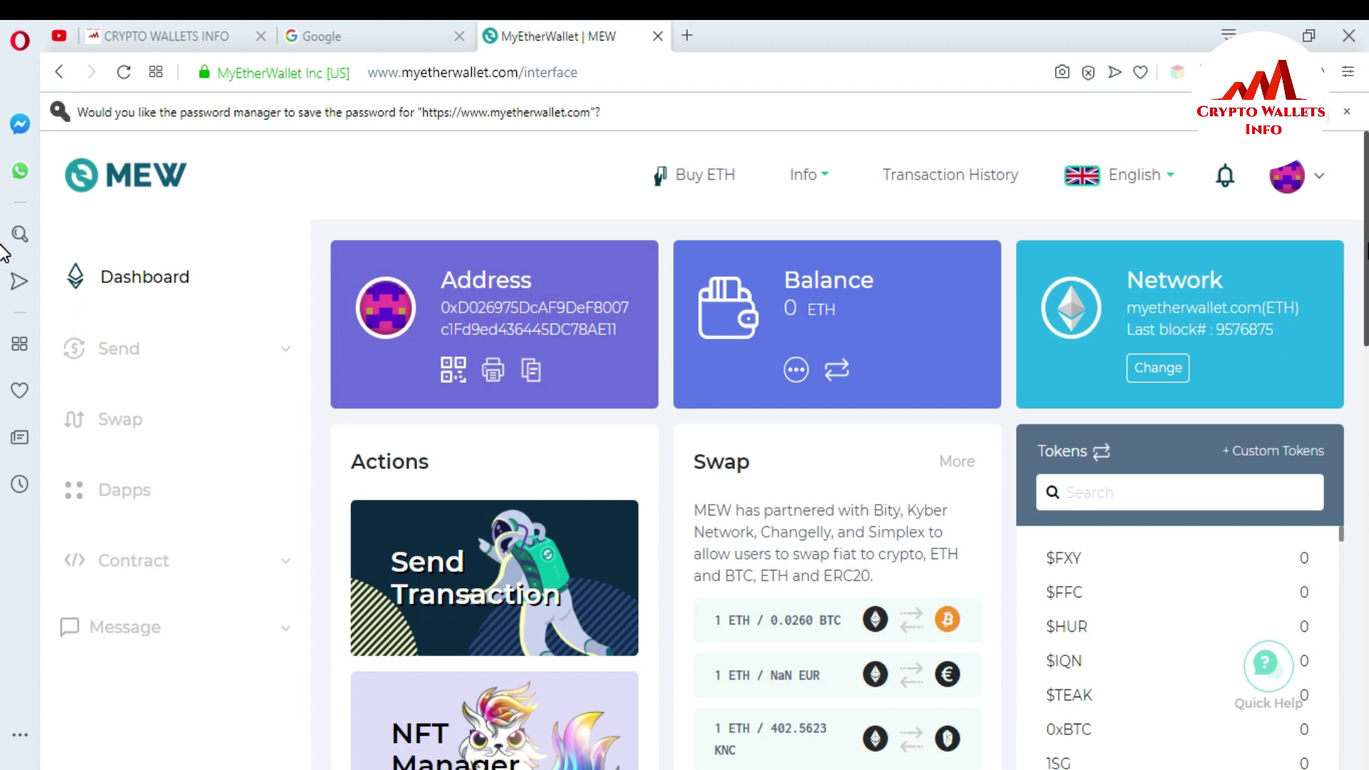
scroll(50, 281, down, 2)
scroll(49, 281, up, 2)
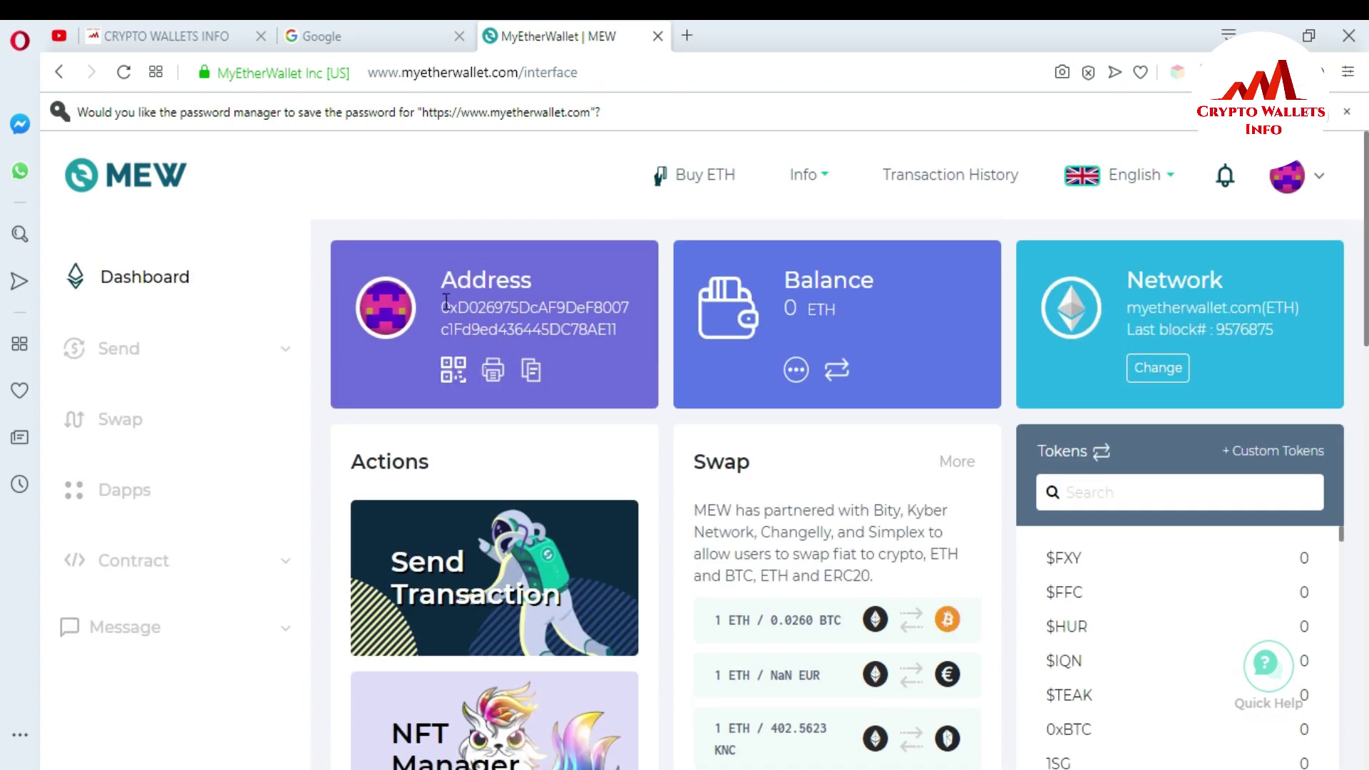
drag(445, 300, 618, 323)
scroll(880, 330, down, 1)
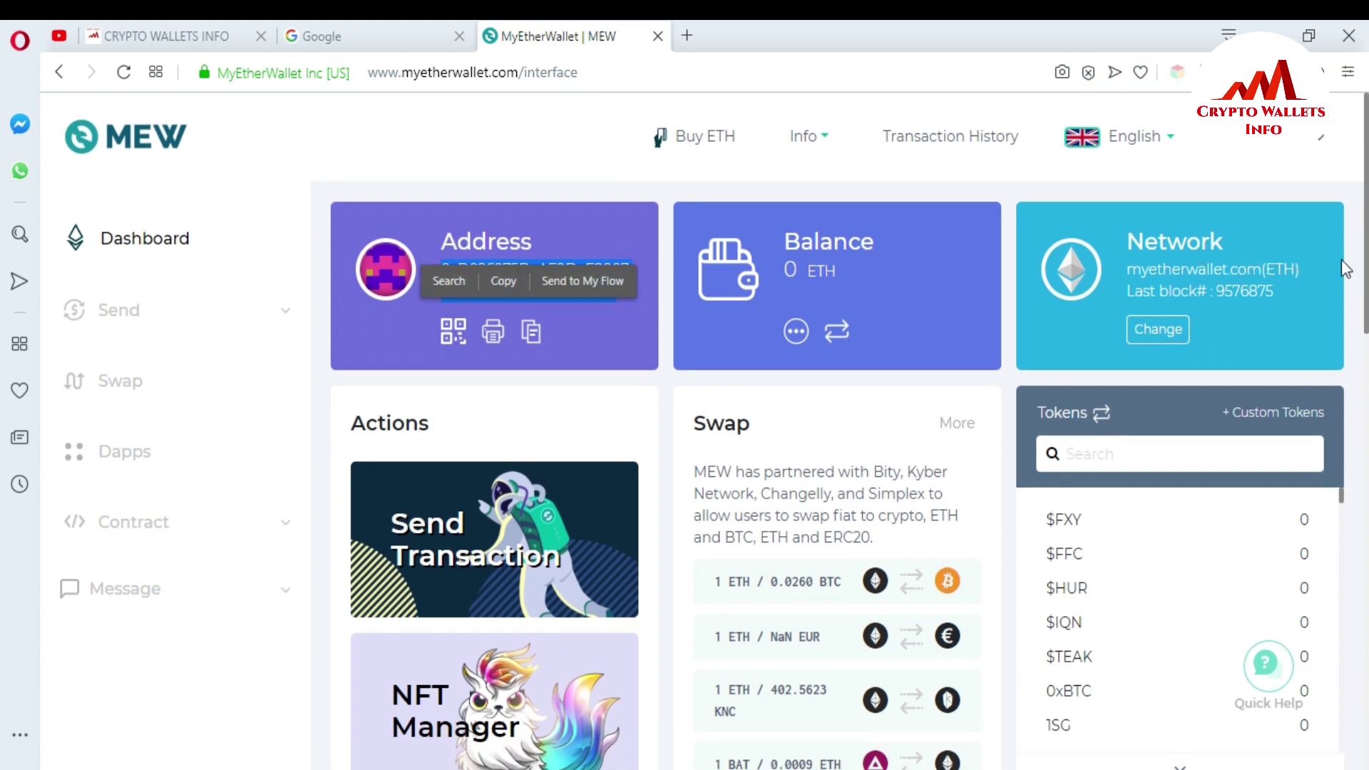
scroll(11, 285, down, 2)
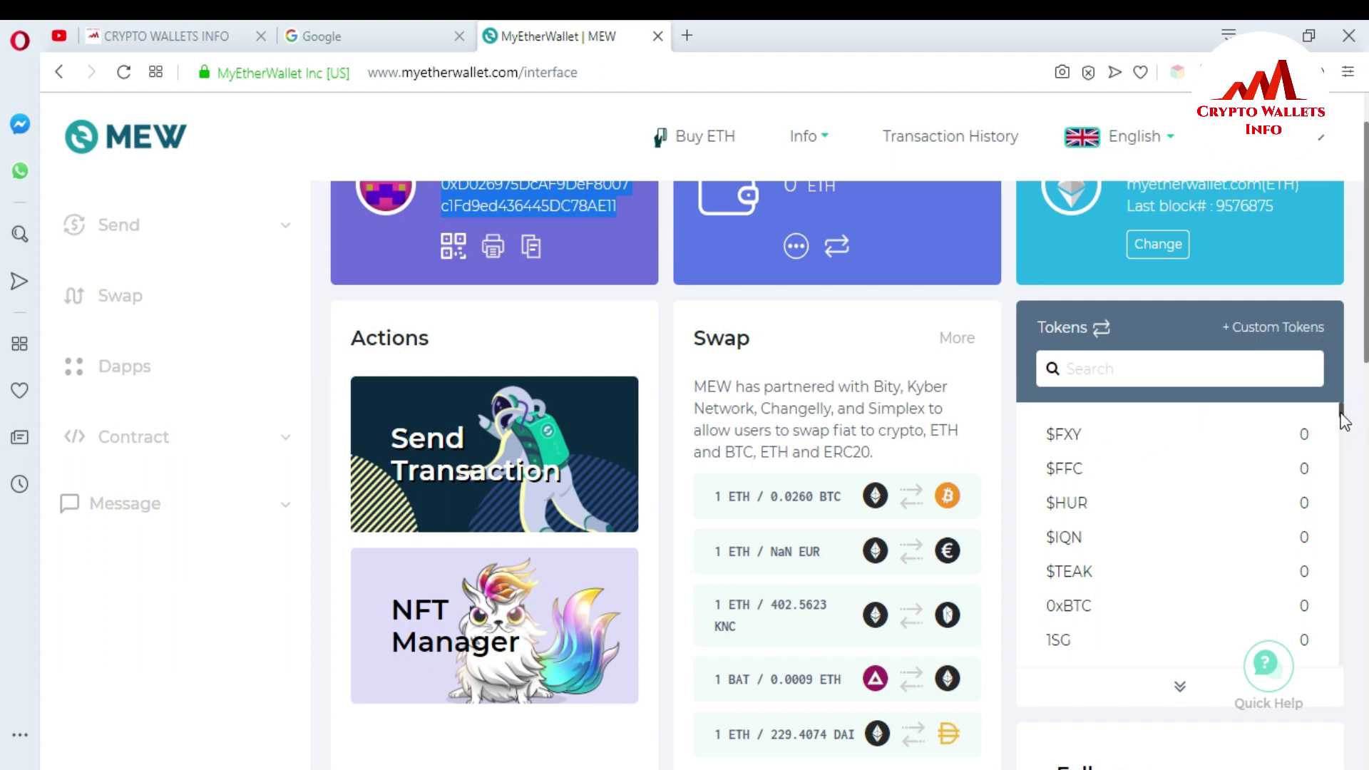
mouse_move(1340, 420)
mouse_down()
mouse_move(1343, 637)
mouse_move(1341, 412)
mouse_up()
- Open the Add Custom Tokens dialog from '+ Custom Tokens' in the Tokens panel
click(1278, 328)
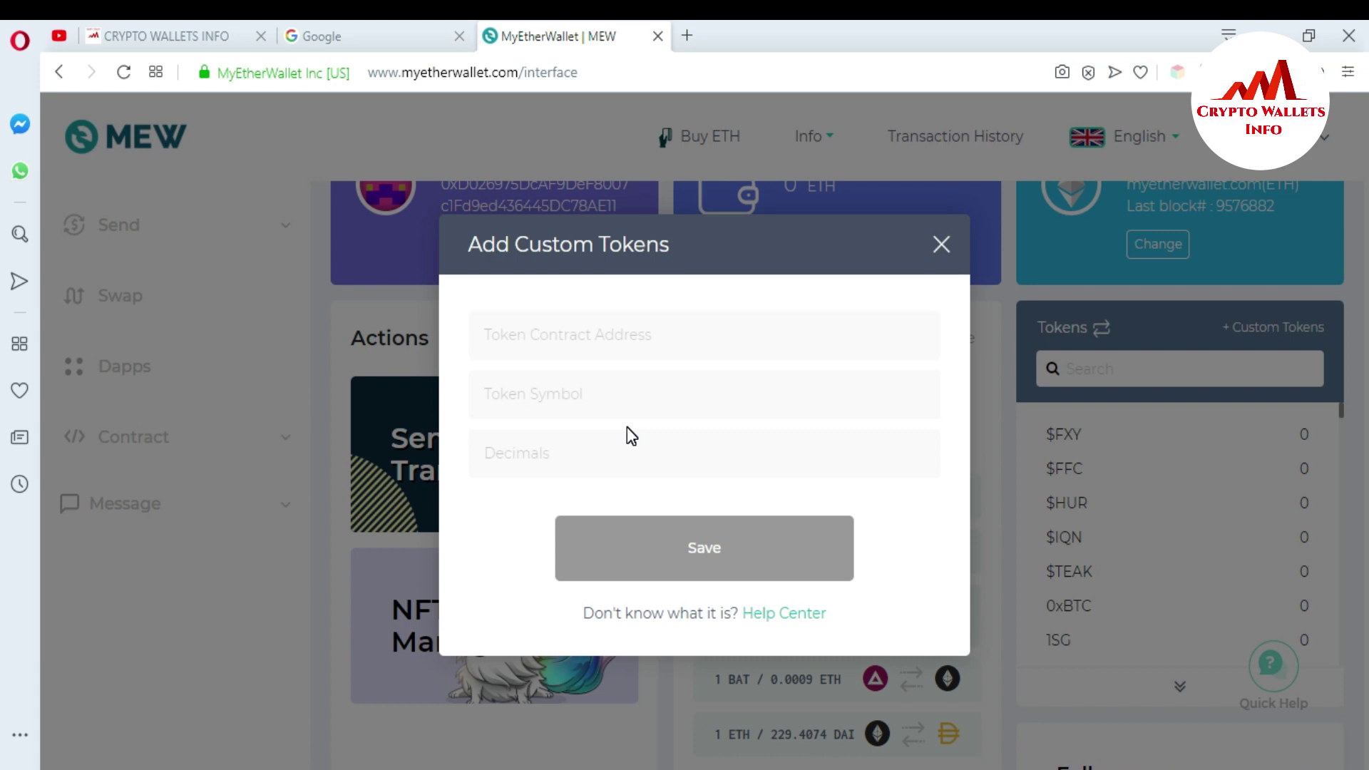
- Load google.com in a new tab and search for 'etherscan'
click(691, 40)
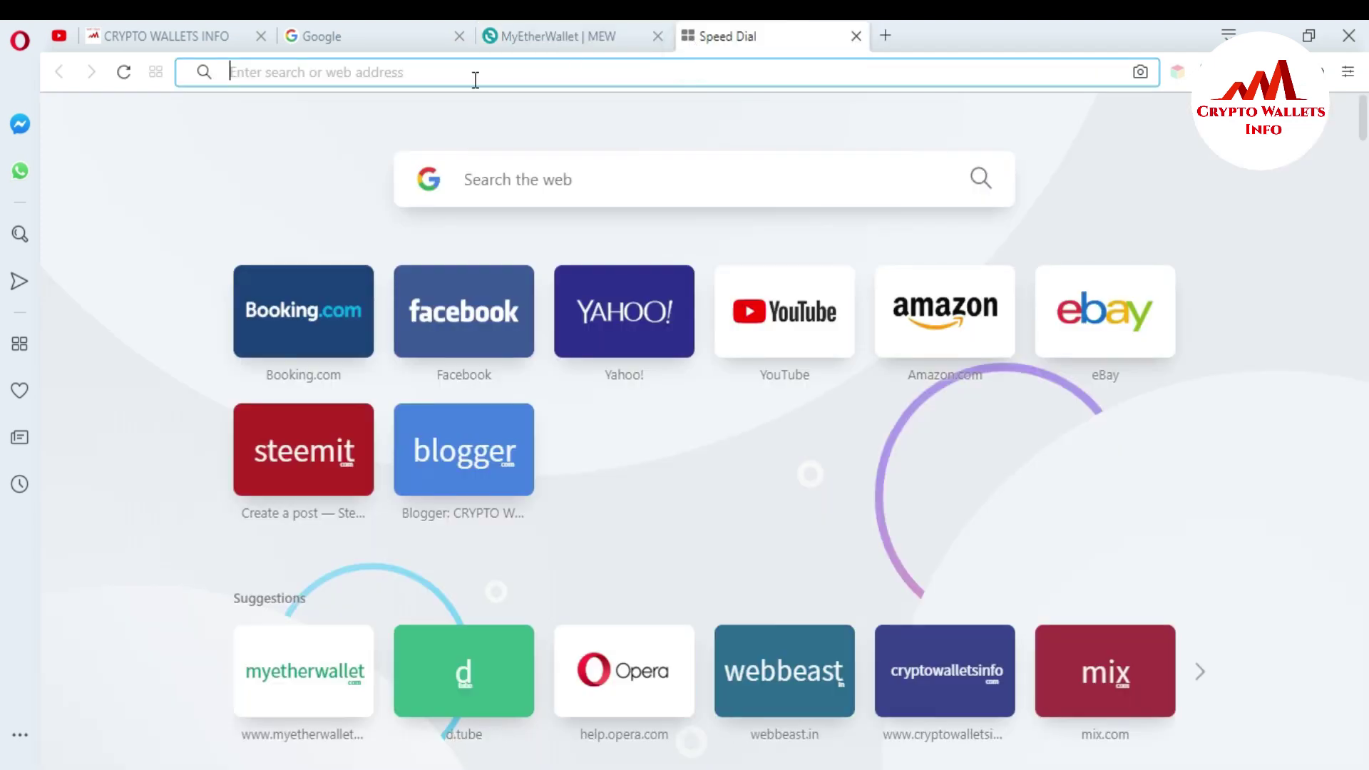
text(ether)
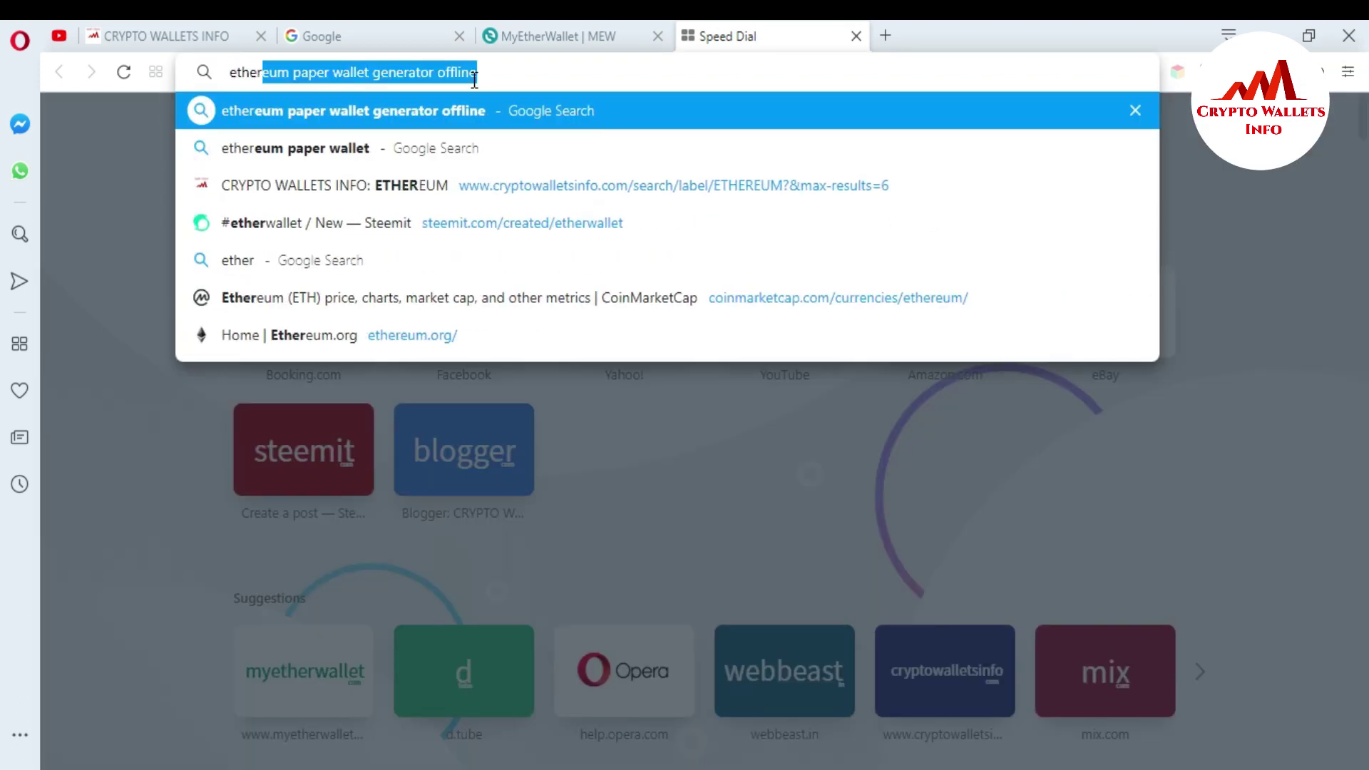
key(BackSpace)
key(BackSpace)
key(BackSpace)
key(BackSpace)
key(BackSpace)
key(BackSpace)
text(g)
key(End)
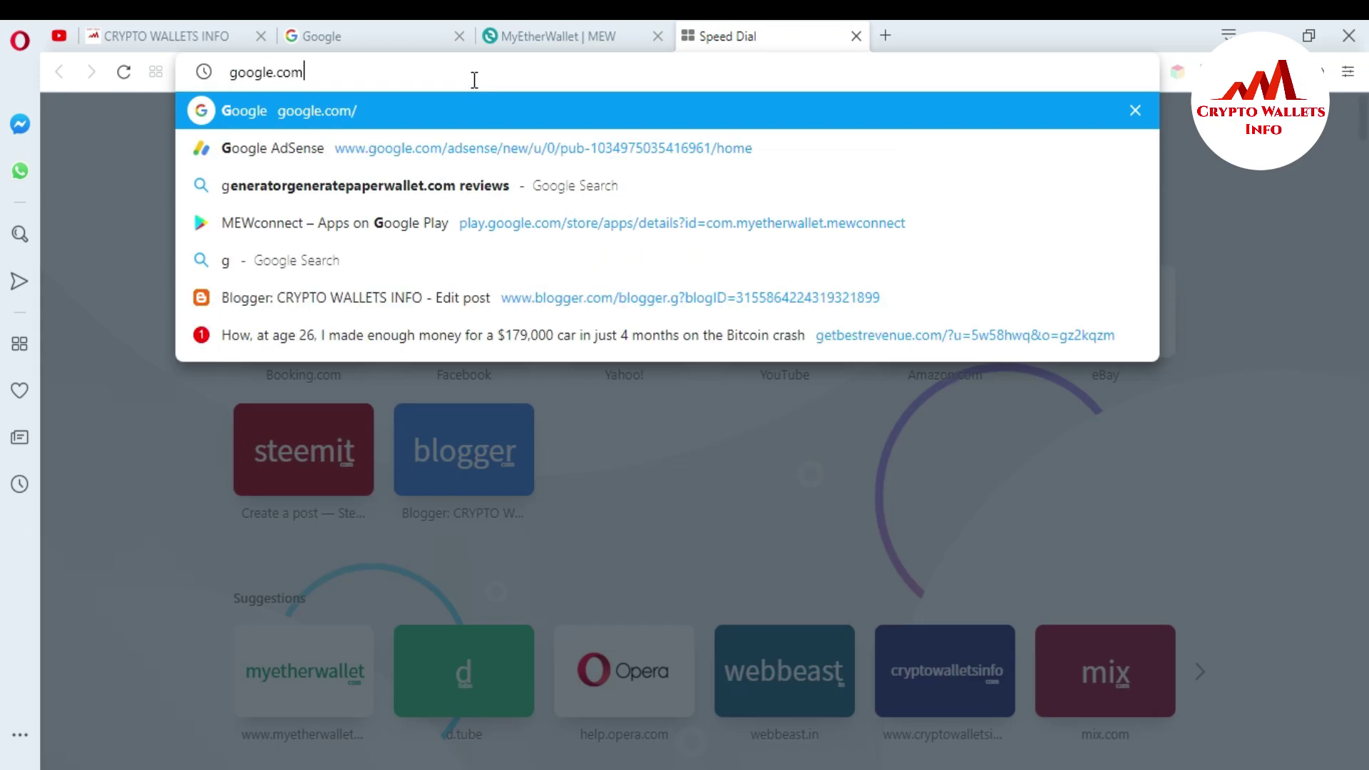
key(Return)
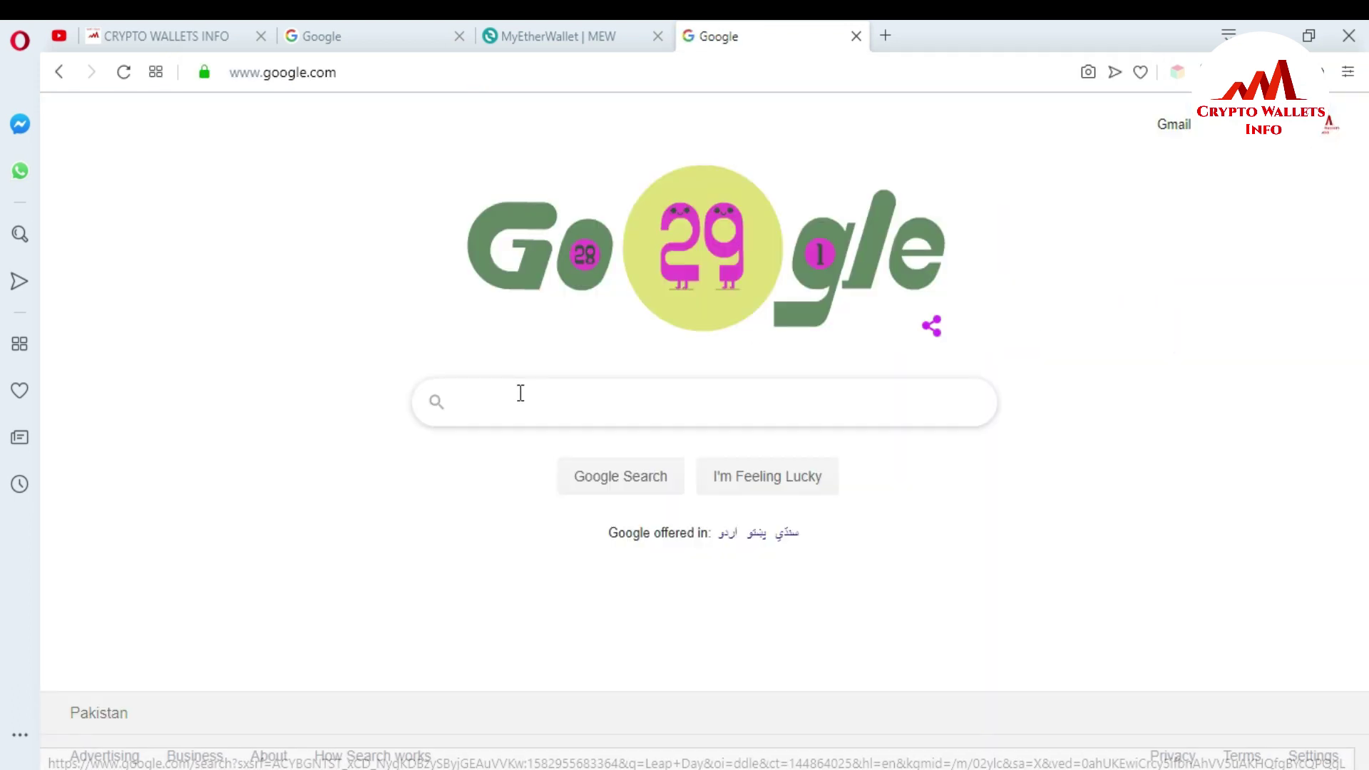
text(eth)
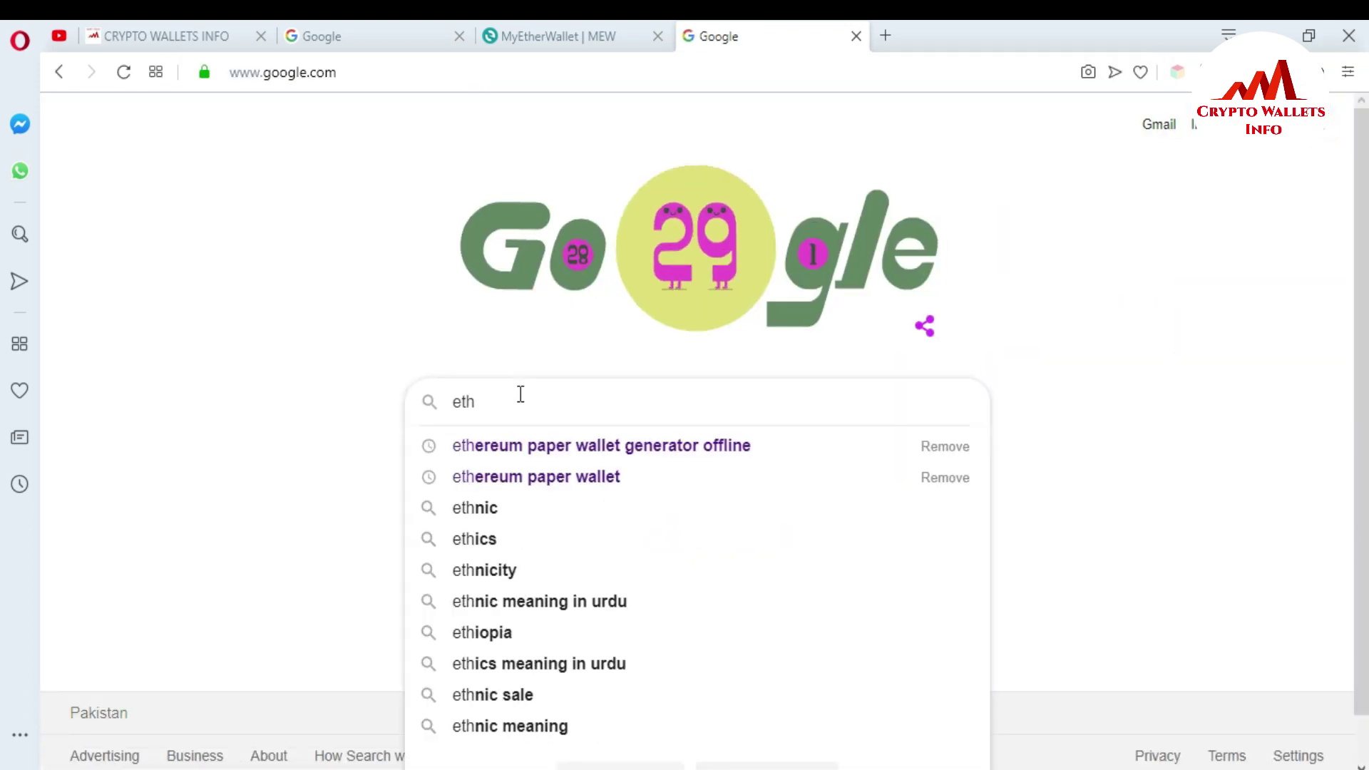
text(er)
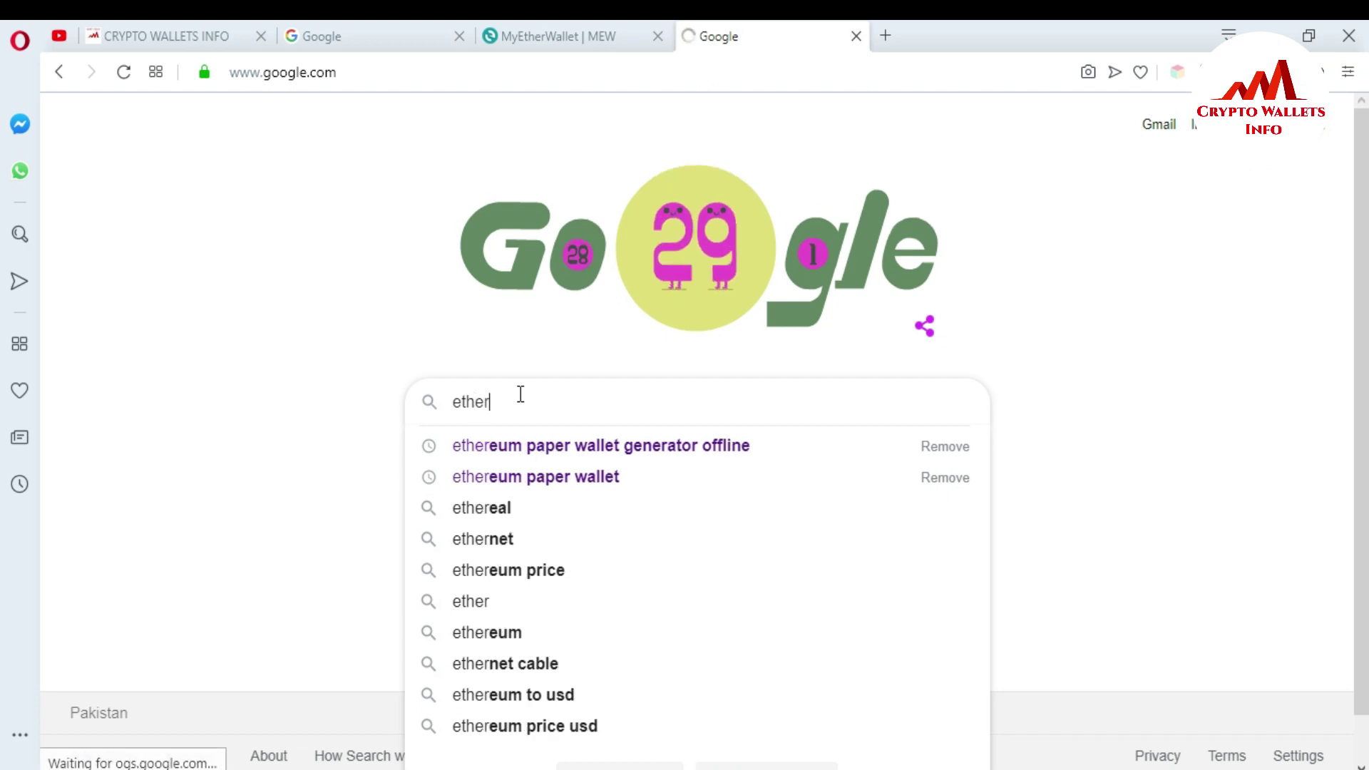
text(sc)
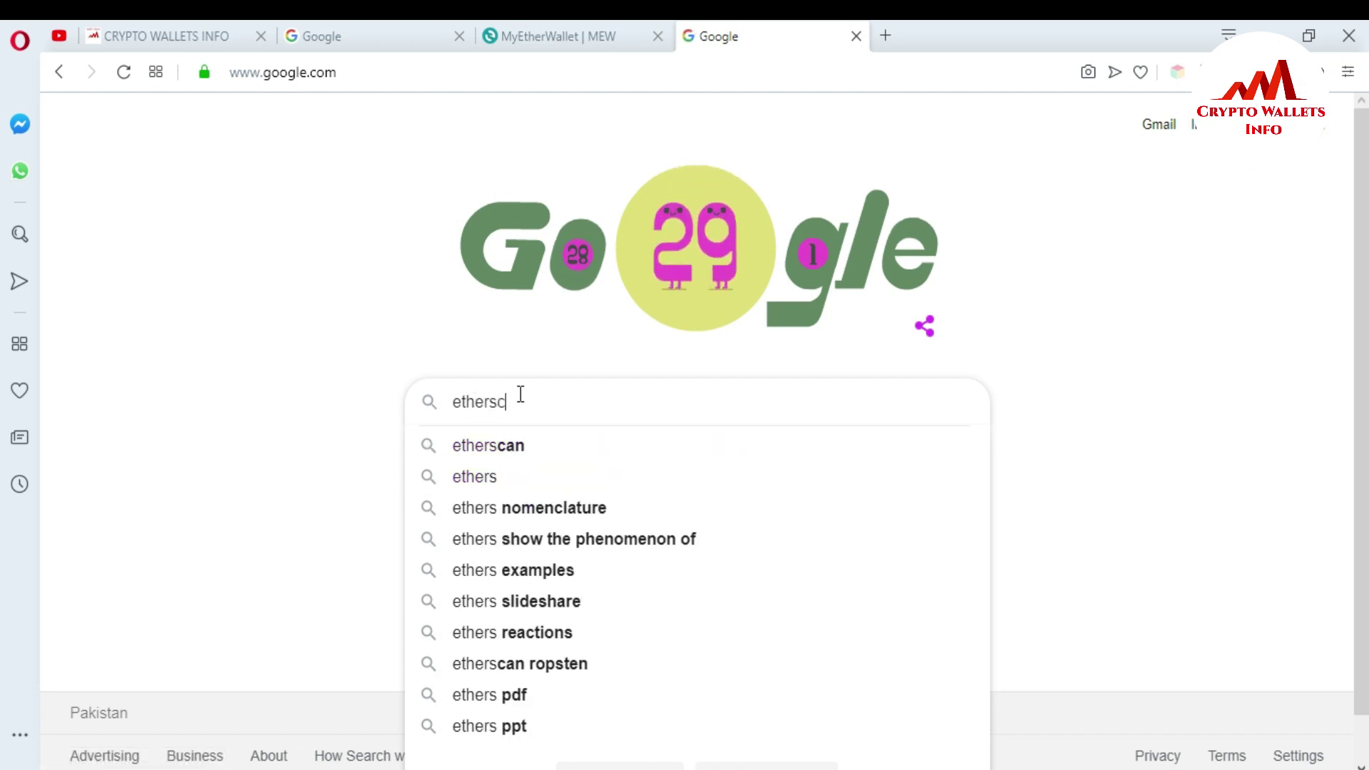
click(516, 447)
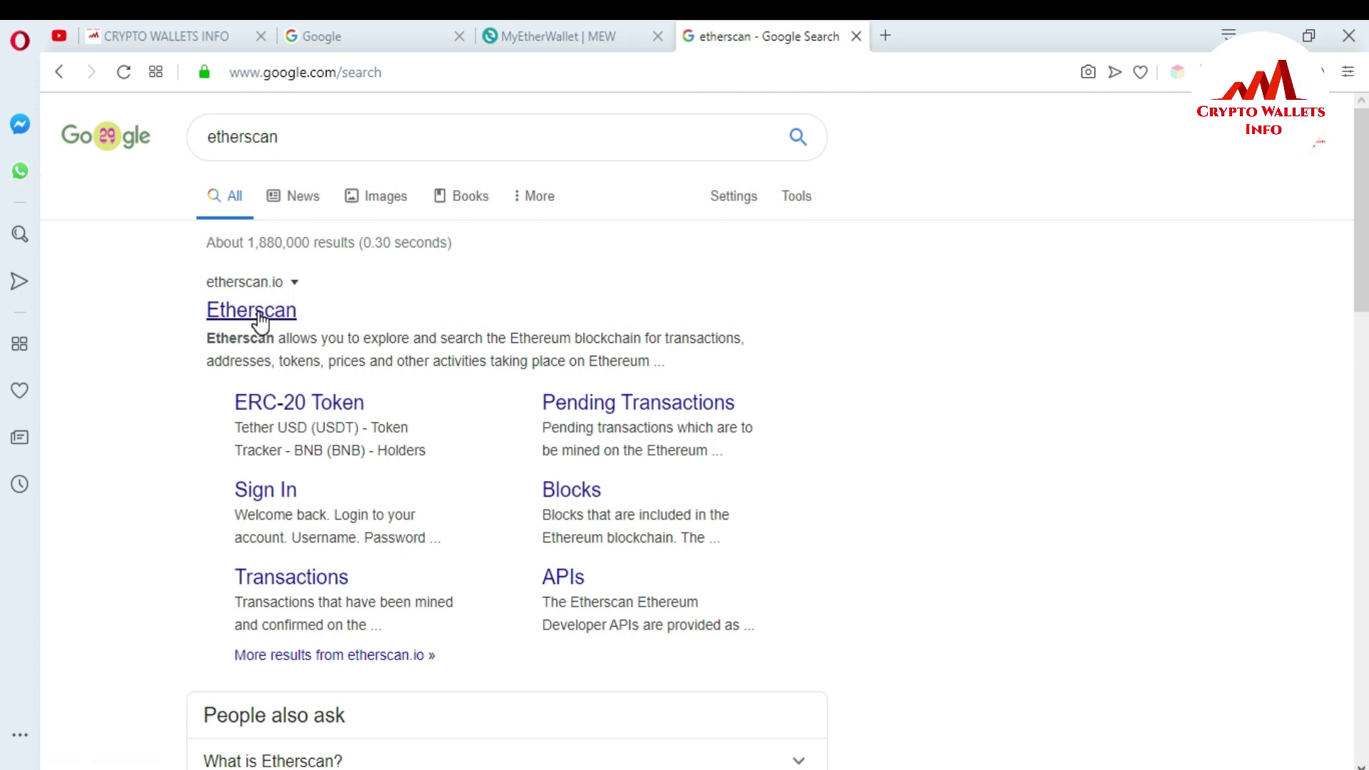
- Open etherscan.io from the results, then return to the MyEtherWallet tab
click(259, 314)
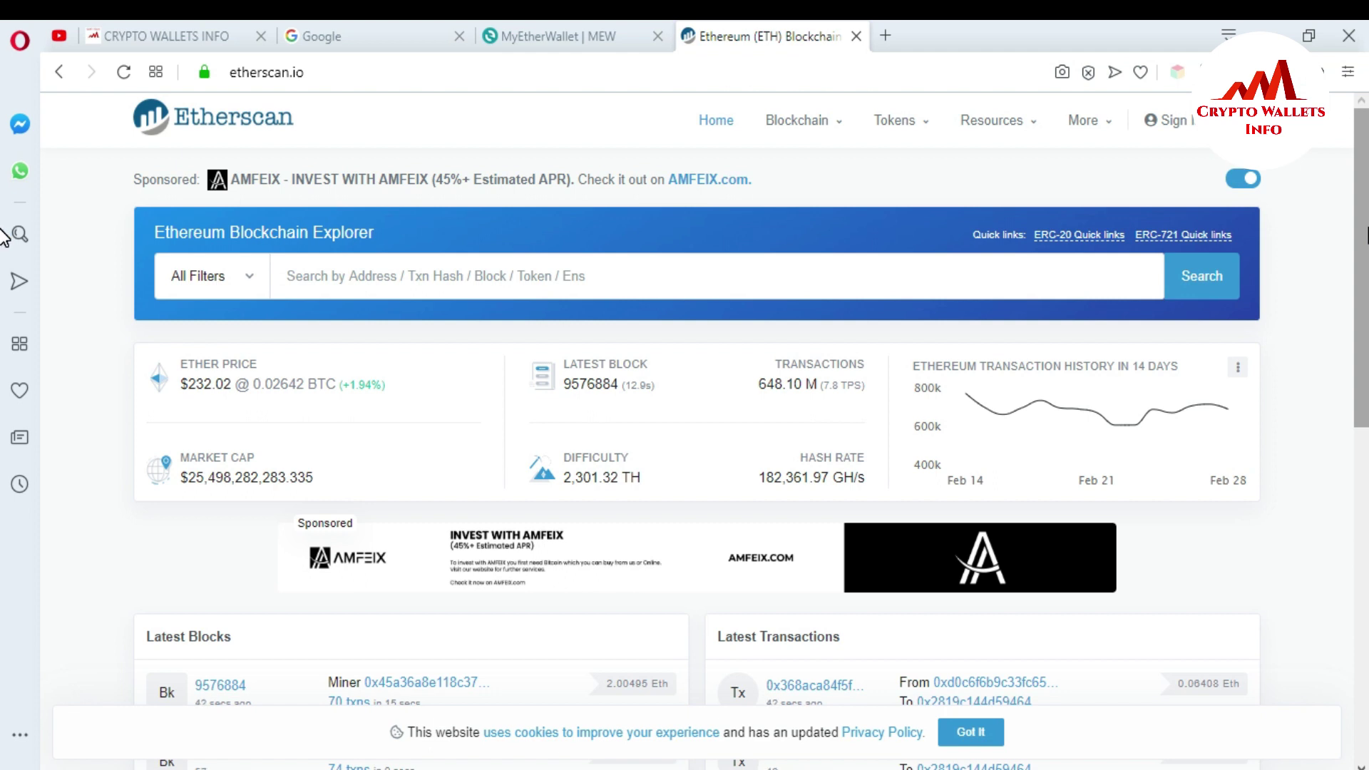
click(543, 39)
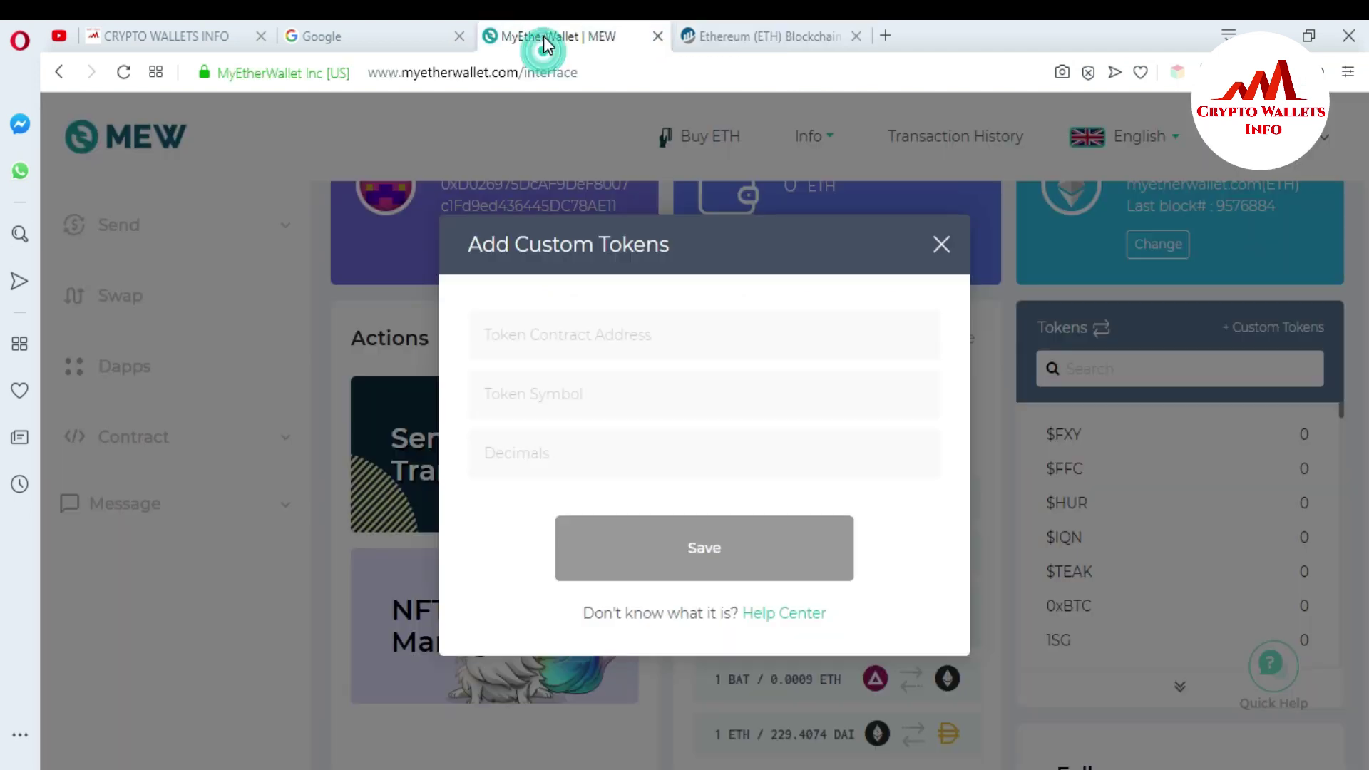
- Close and reopen the Add Custom Tokens dialog, then switch back to Etherscan
click(941, 244)
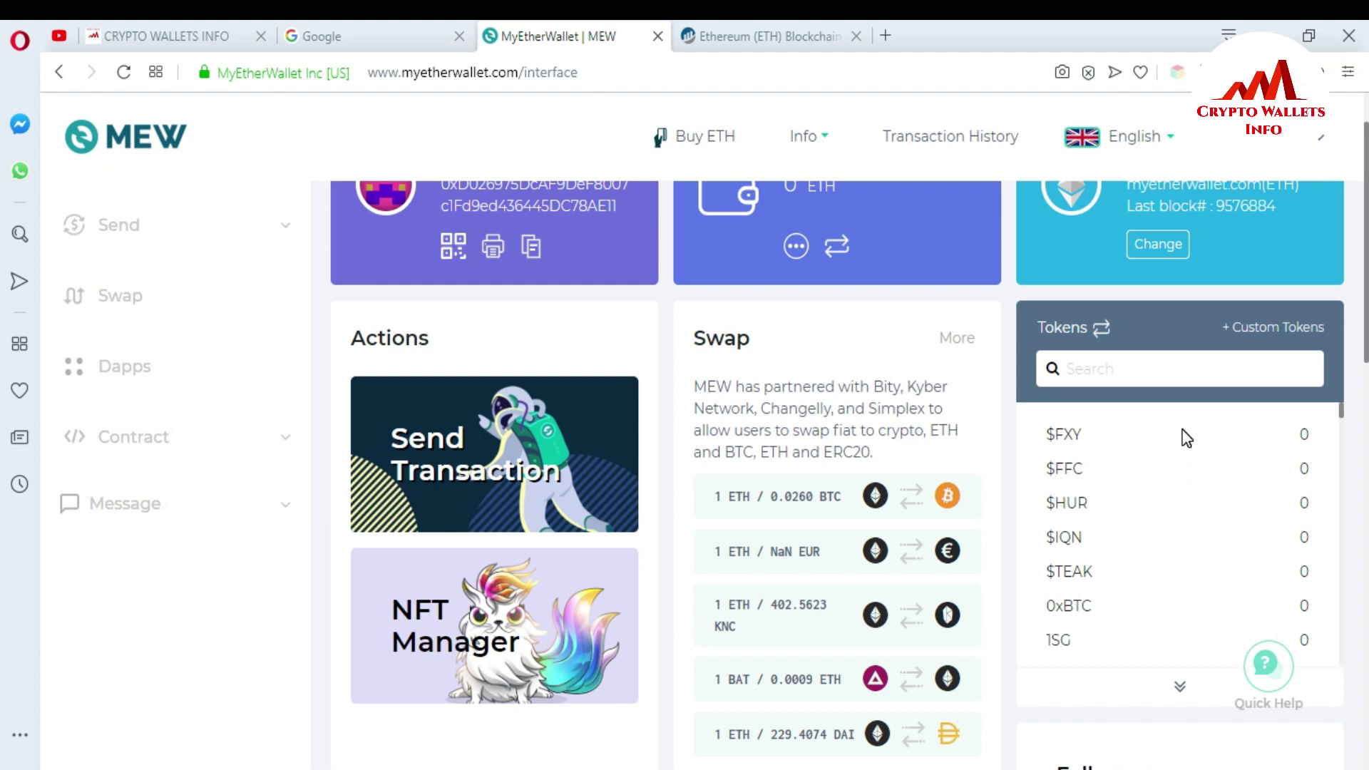
click(1292, 332)
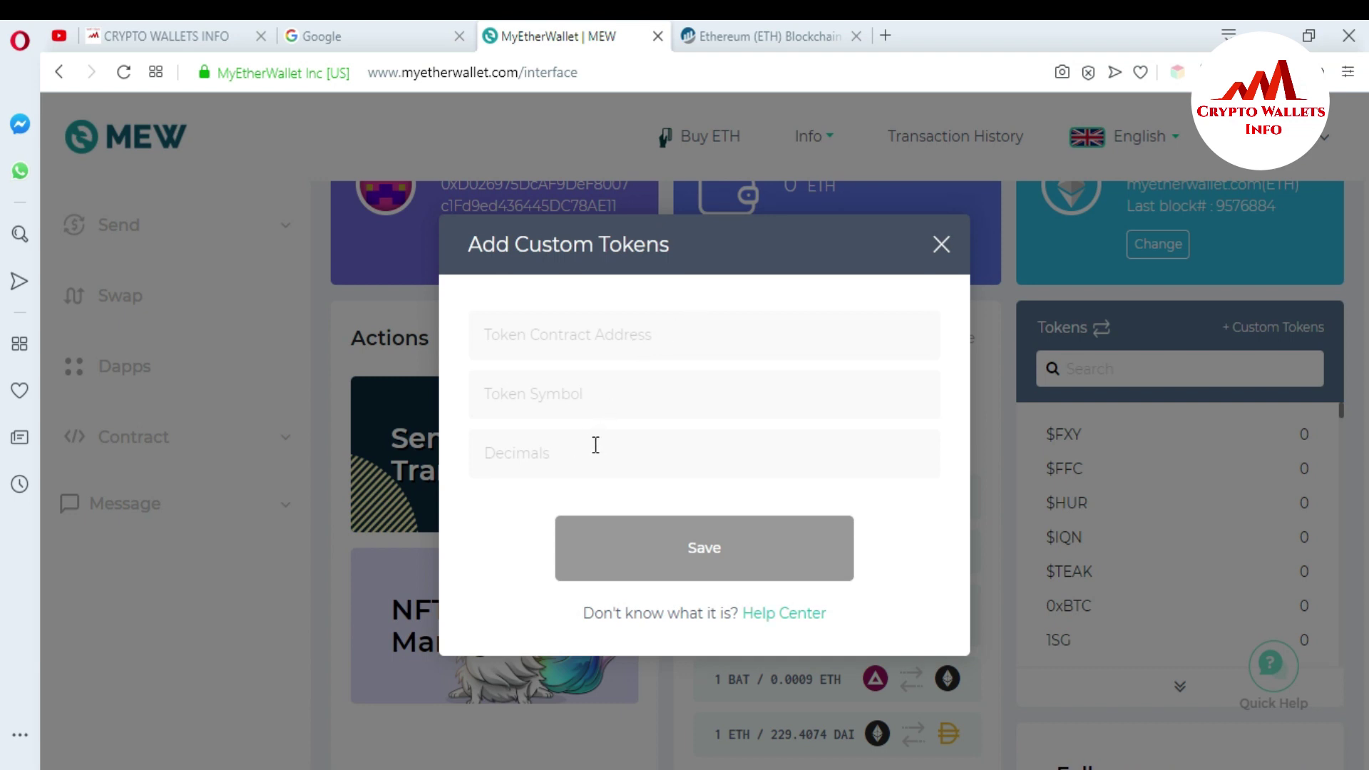
click(720, 33)
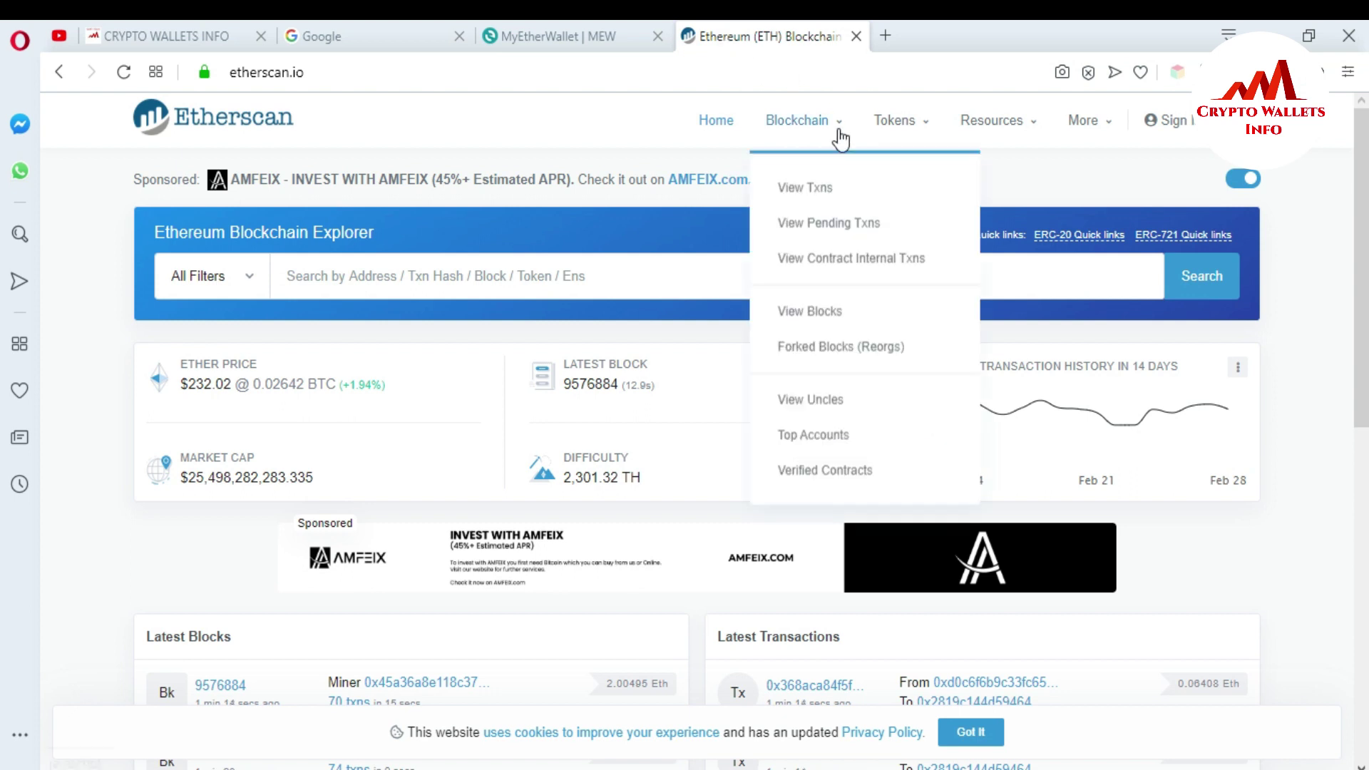
- Open Etherscan's ERC20 Top Tokens list and scroll down to DGD at rank 32
mouse_move(902, 128)
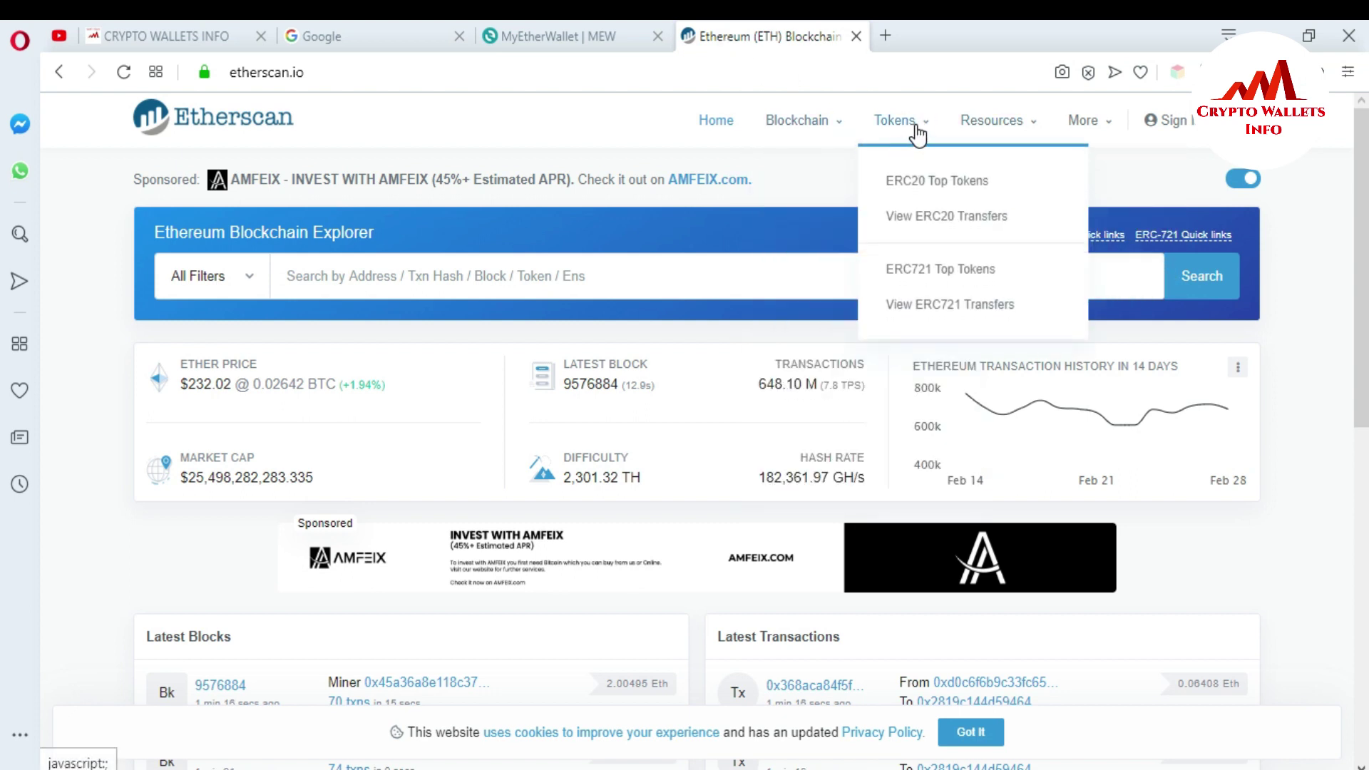
click(923, 178)
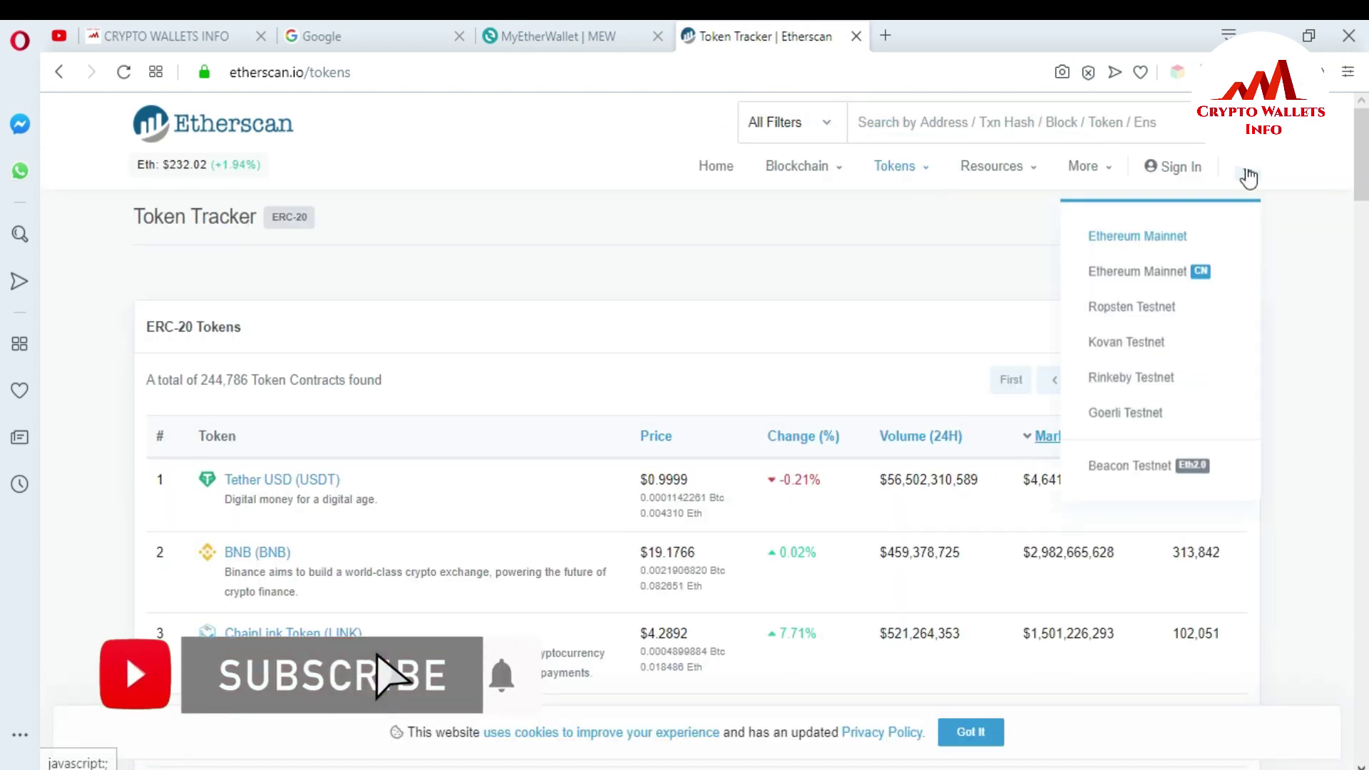
scroll(685, 427, down, 2)
scroll(256, 261, down, 3)
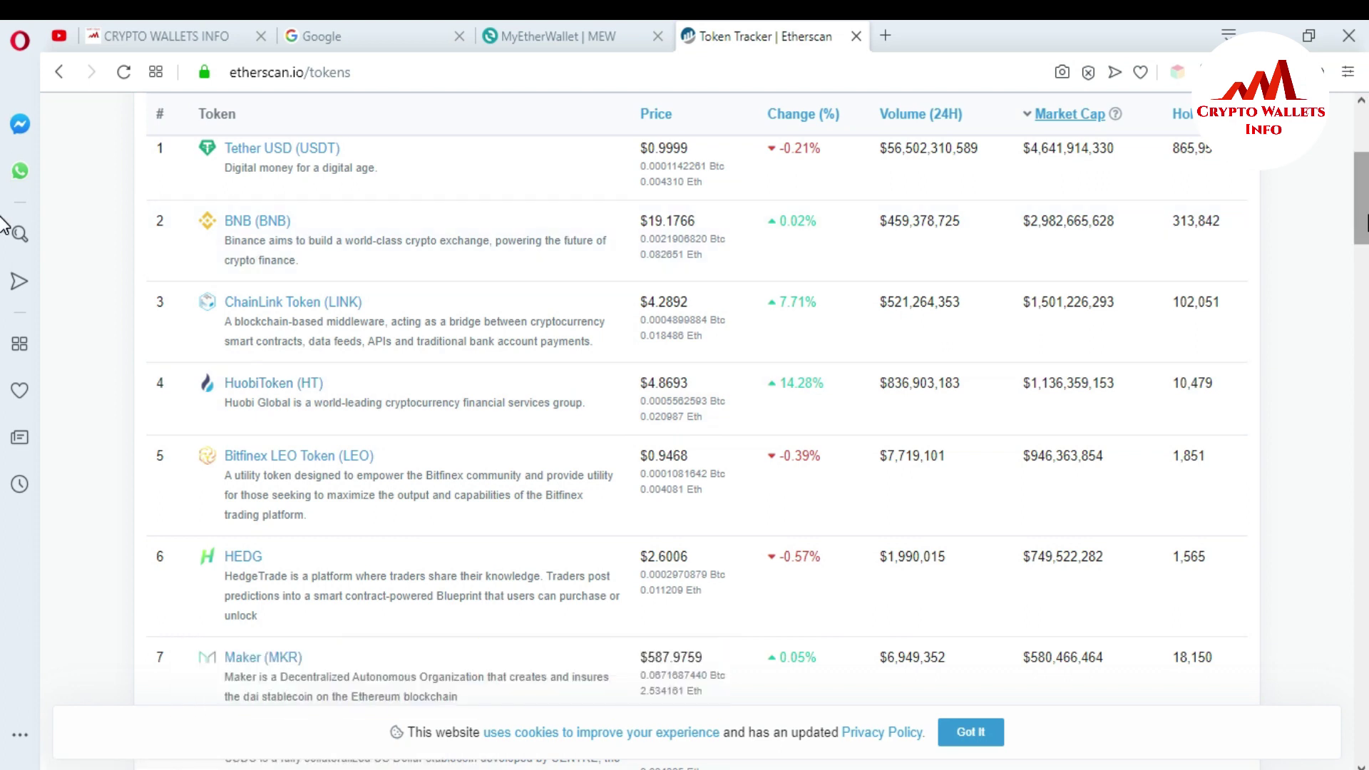
scroll(3, 257, down, 4)
scroll(4, 285, down, 9)
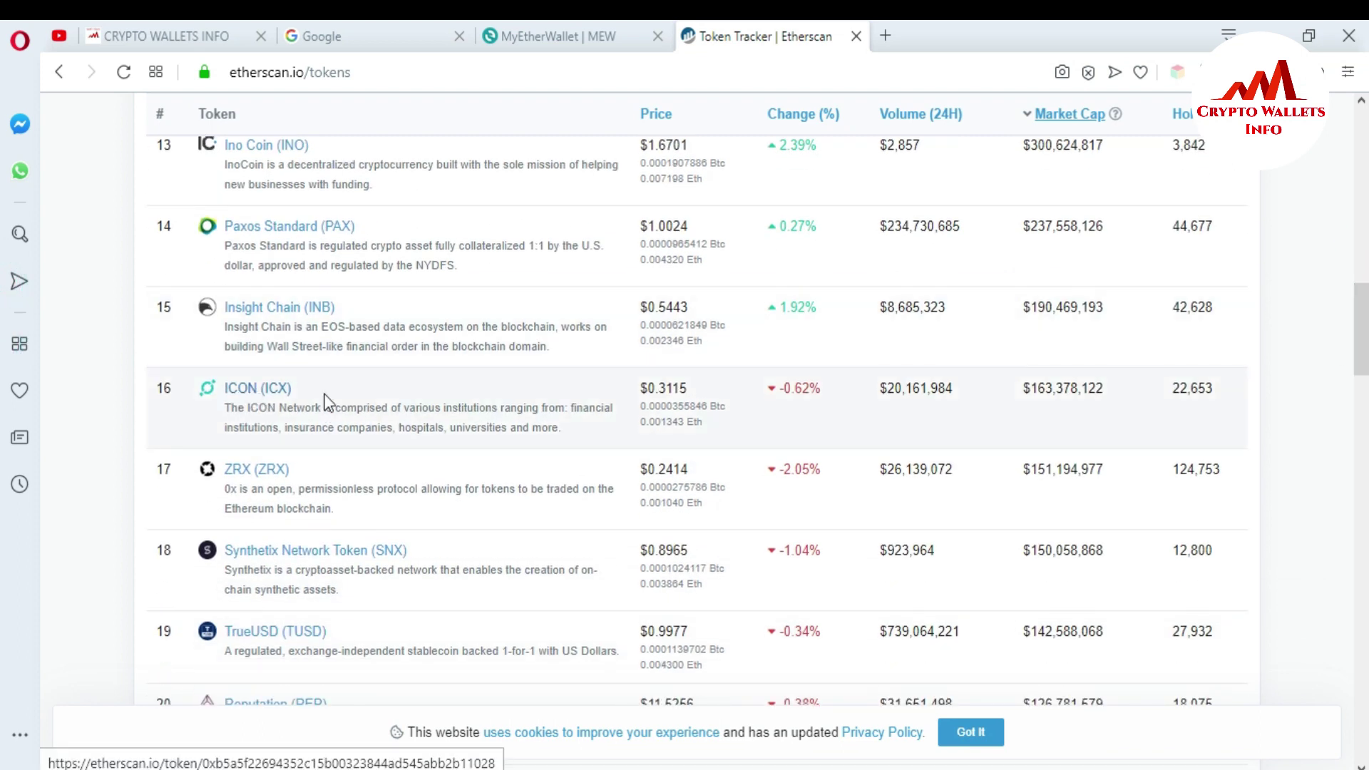
scroll(4, 335, down, 4)
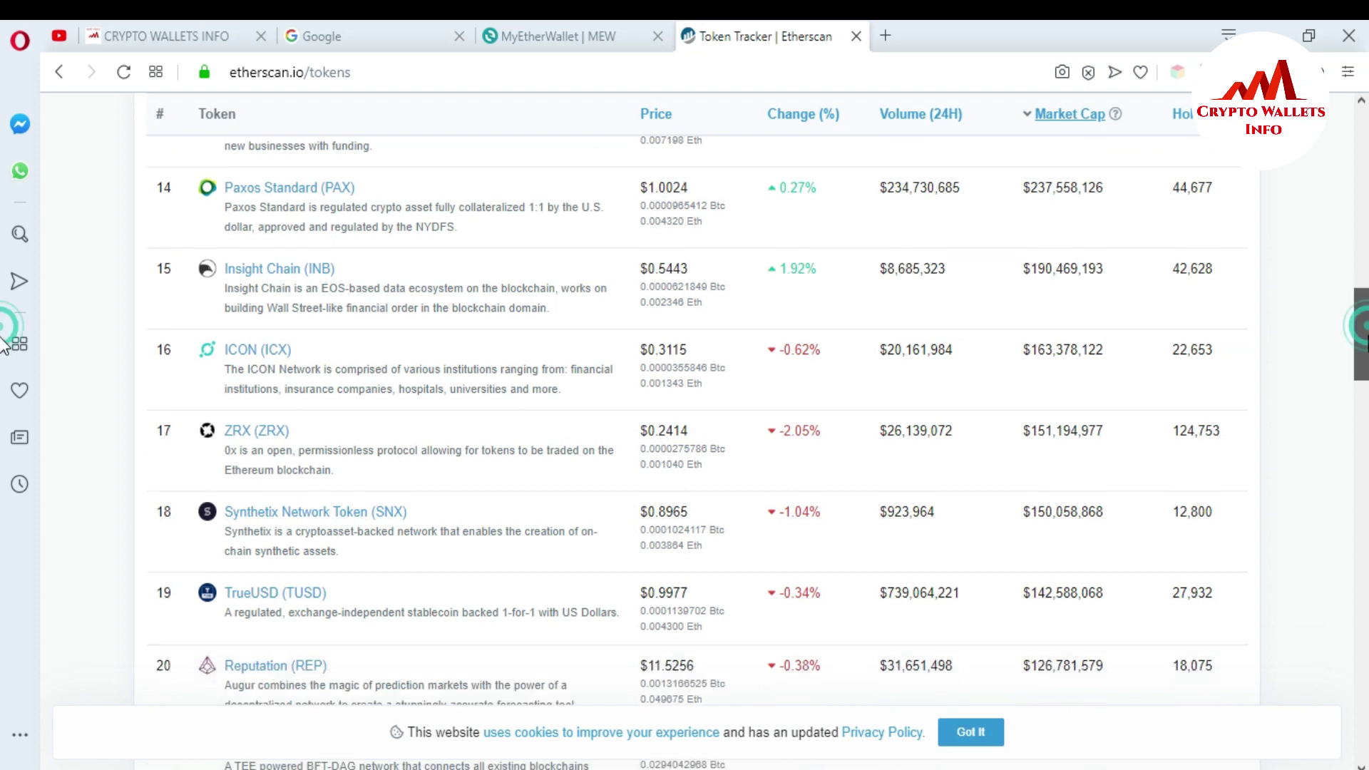
scroll(3, 372, down, 8)
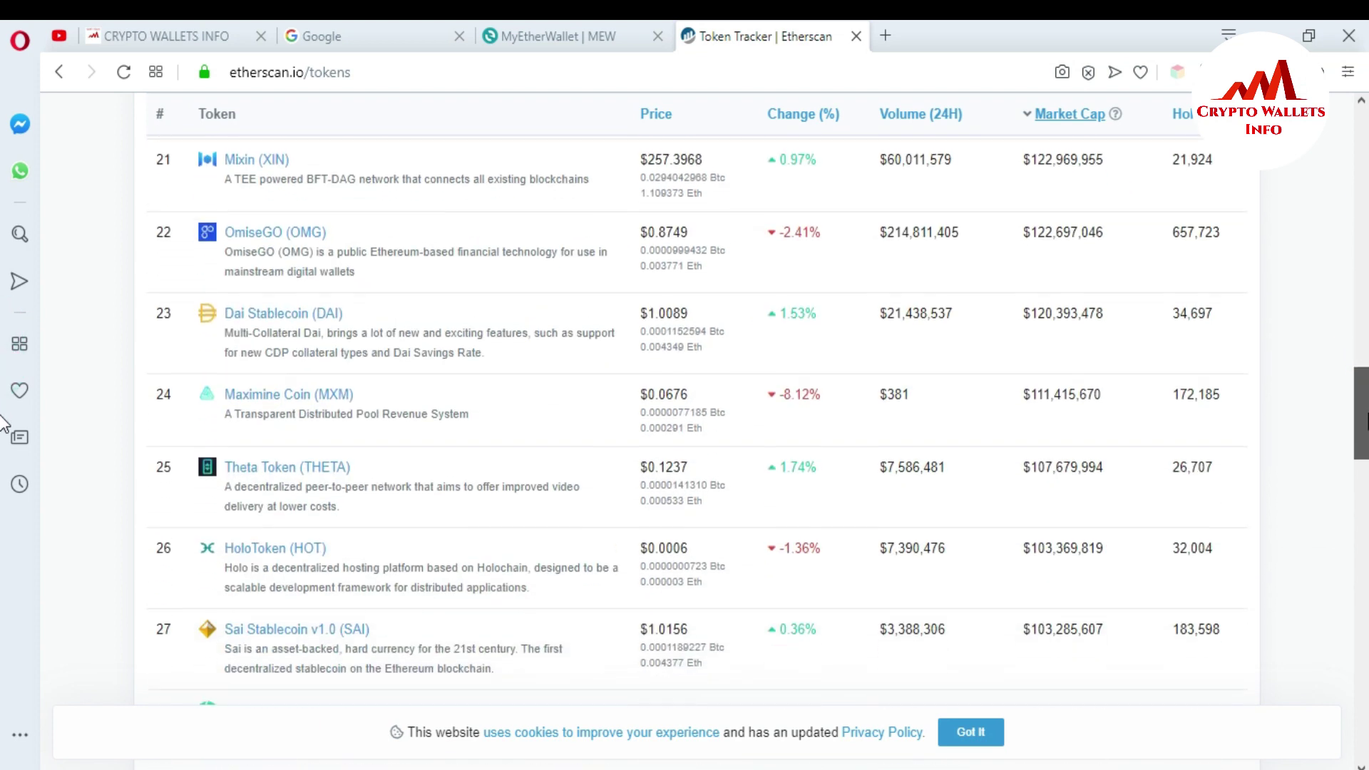
scroll(4, 463, down, 4)
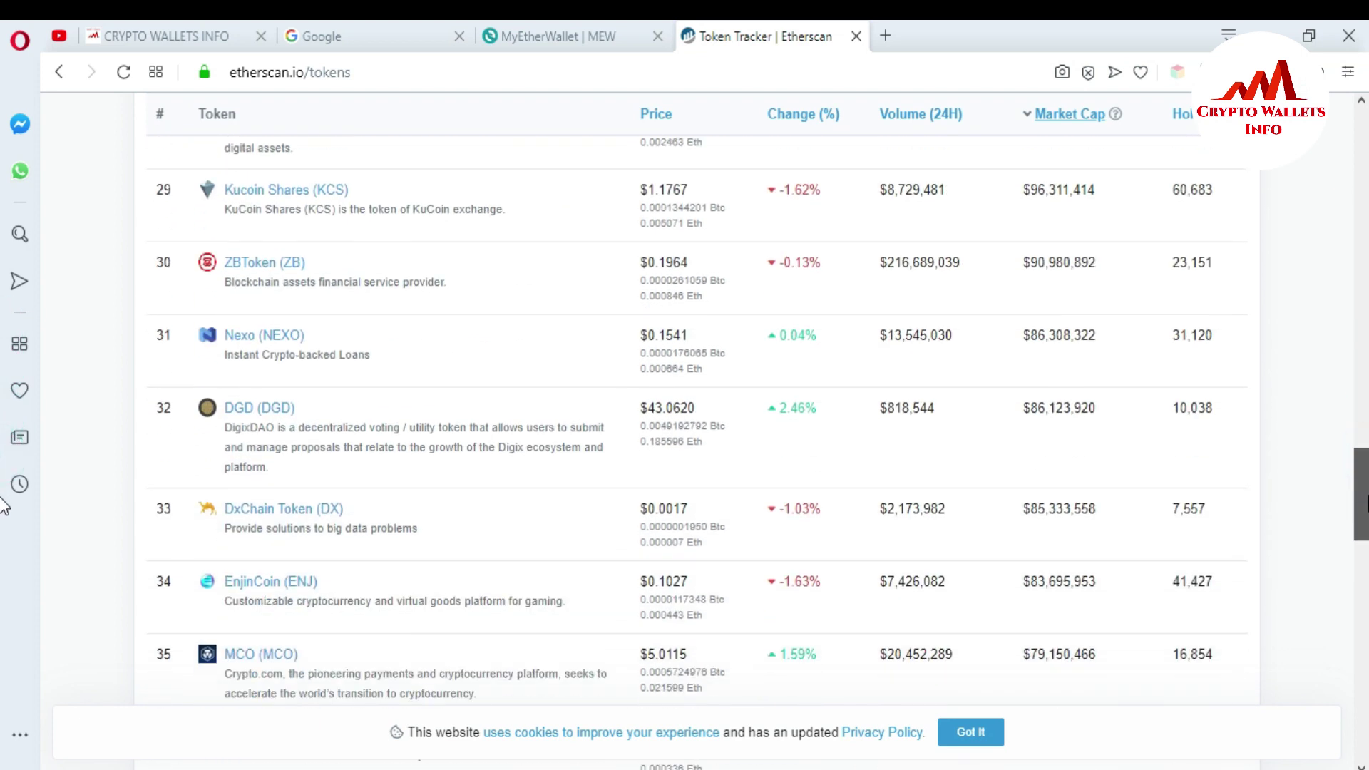
scroll(4, 514, down, 2)
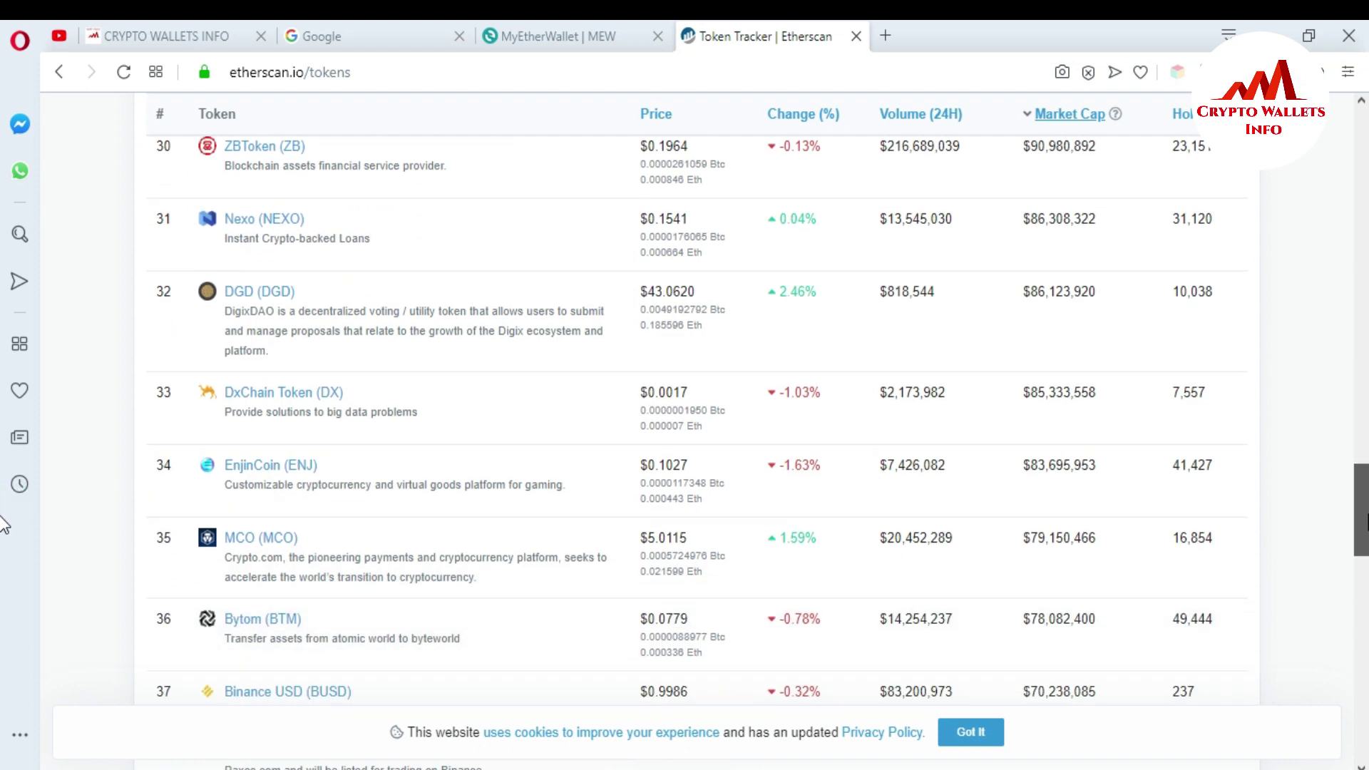
scroll(3, 517, up, 1)
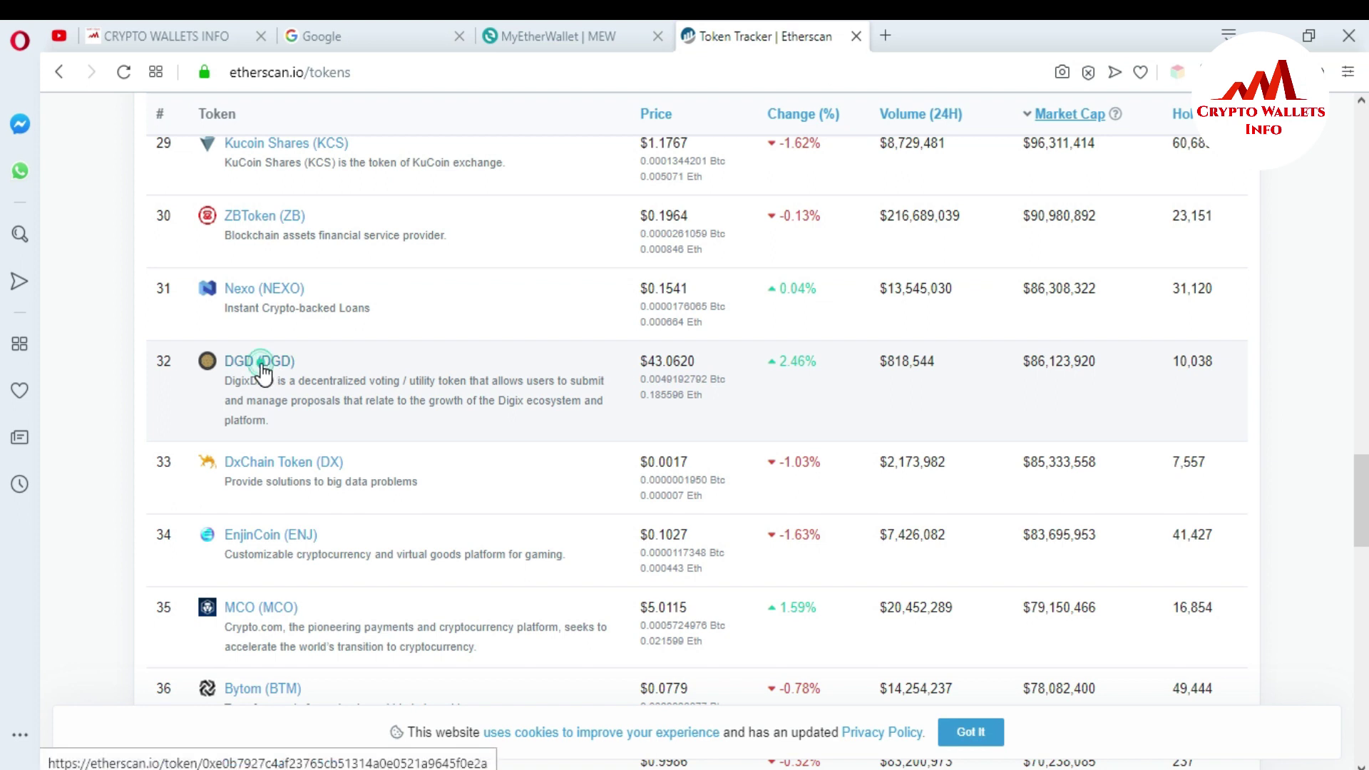
- Copy the DGD contract address from its Etherscan token page, then return to MyEtherWallet
click(262, 363)
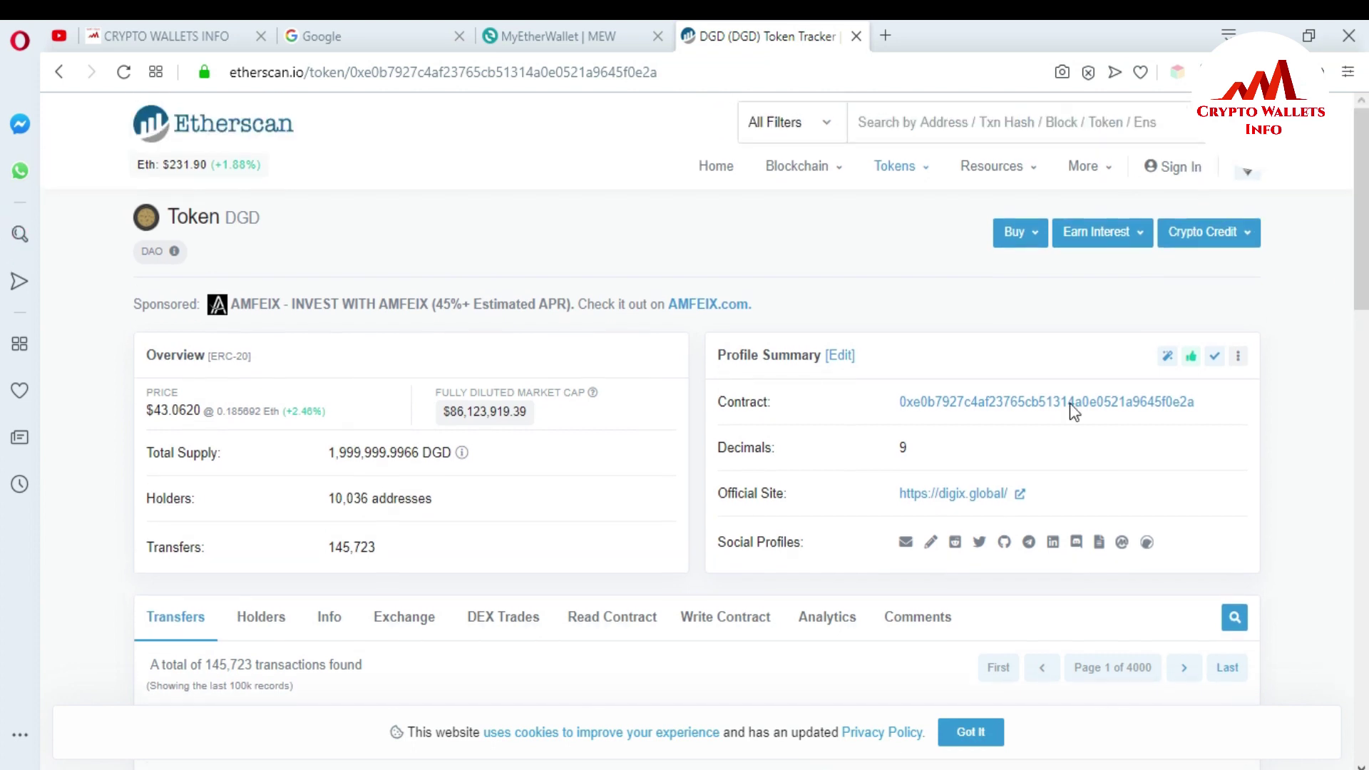
drag(898, 405, 1205, 402)
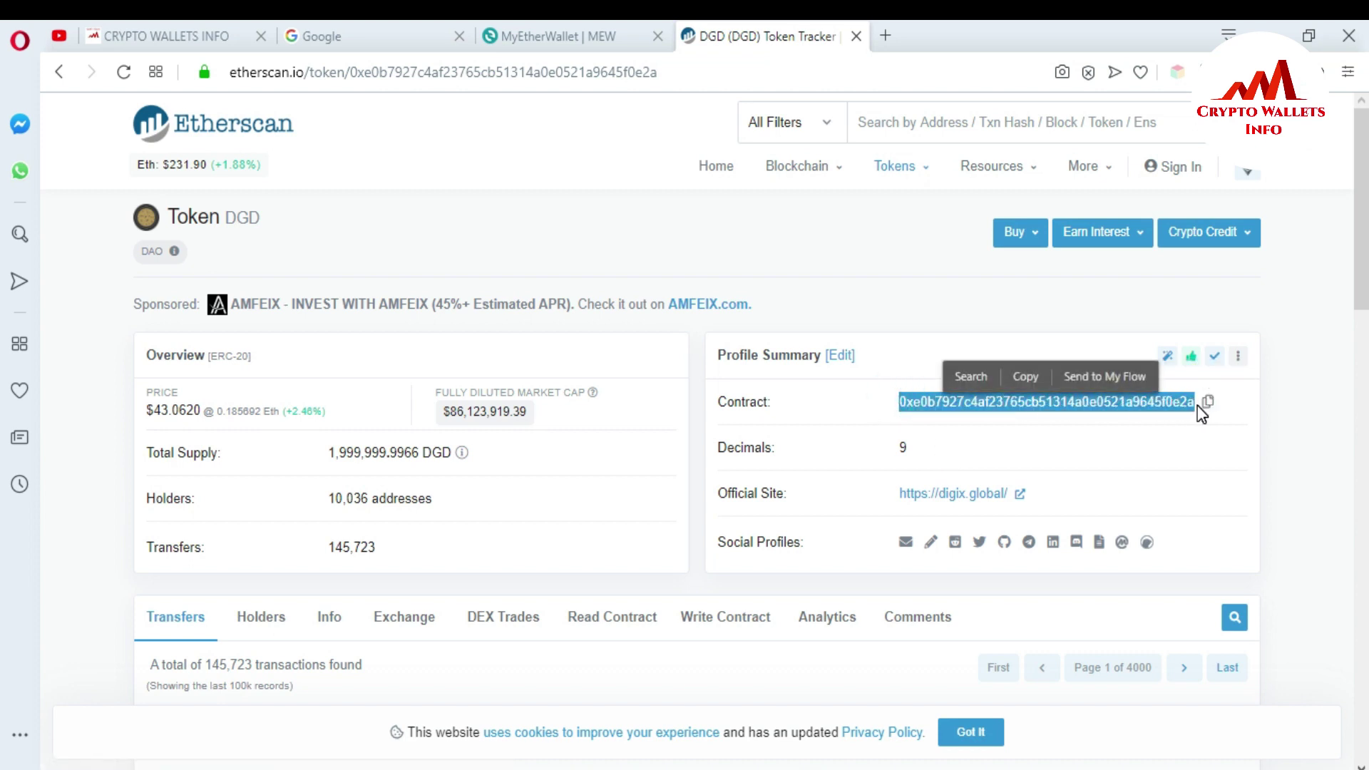
key(ctrl+c)
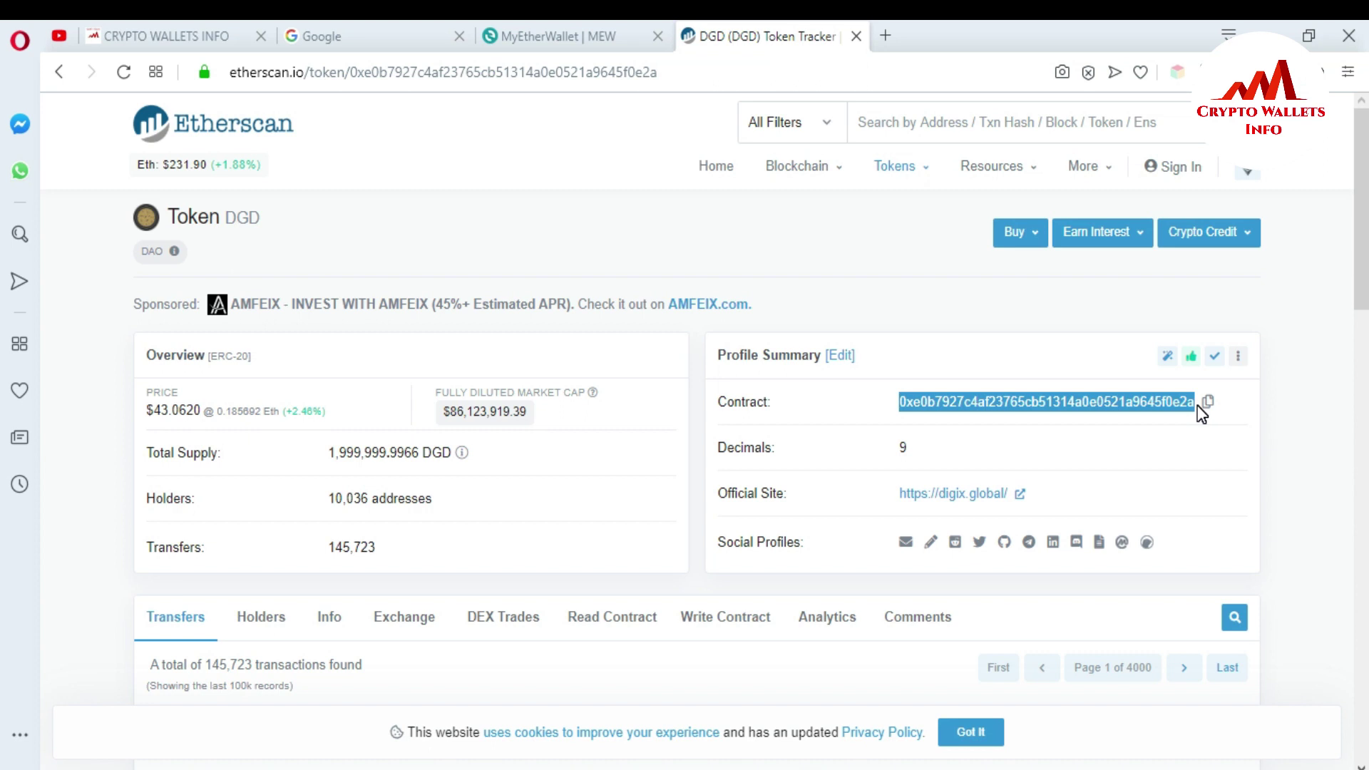
click(544, 34)
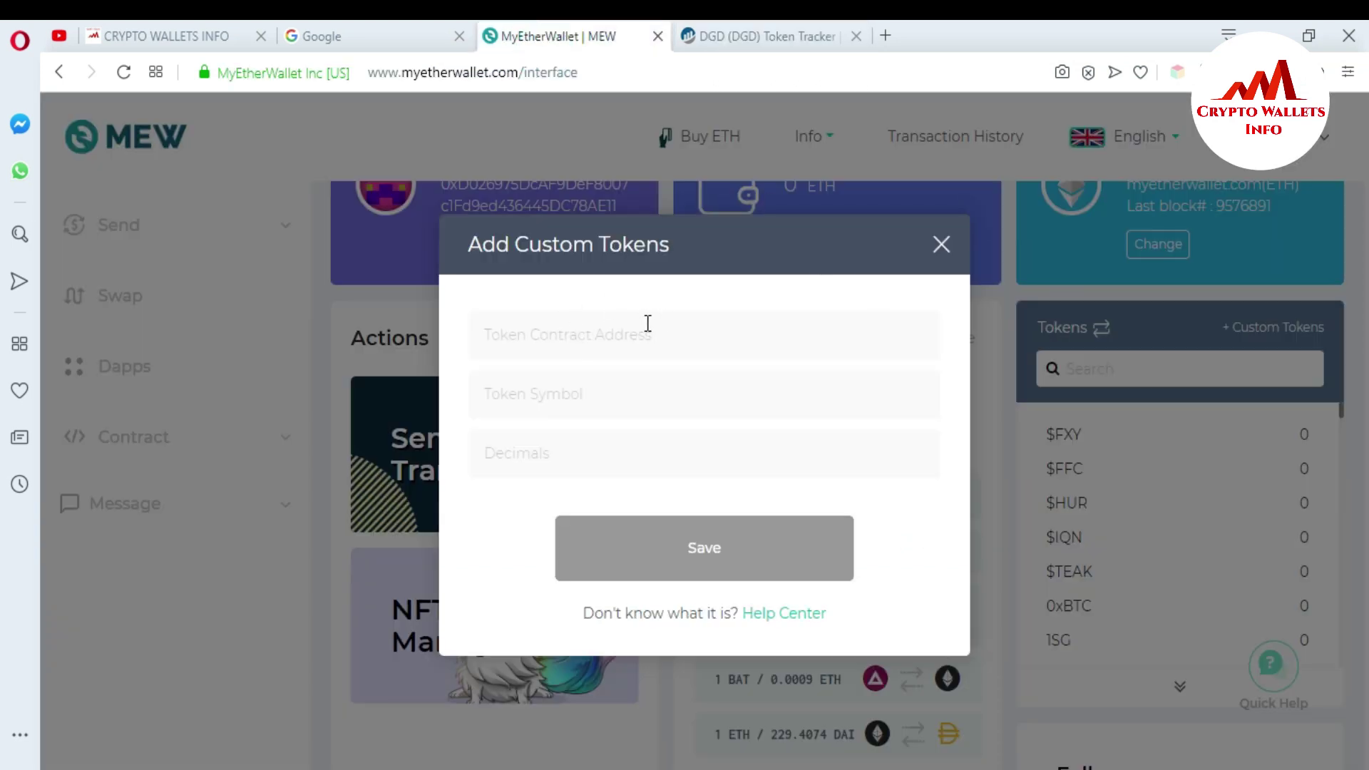
- Paste the DGD contract address into the Add Custom Tokens form's address field
click(565, 338)
key(ctrl+v)
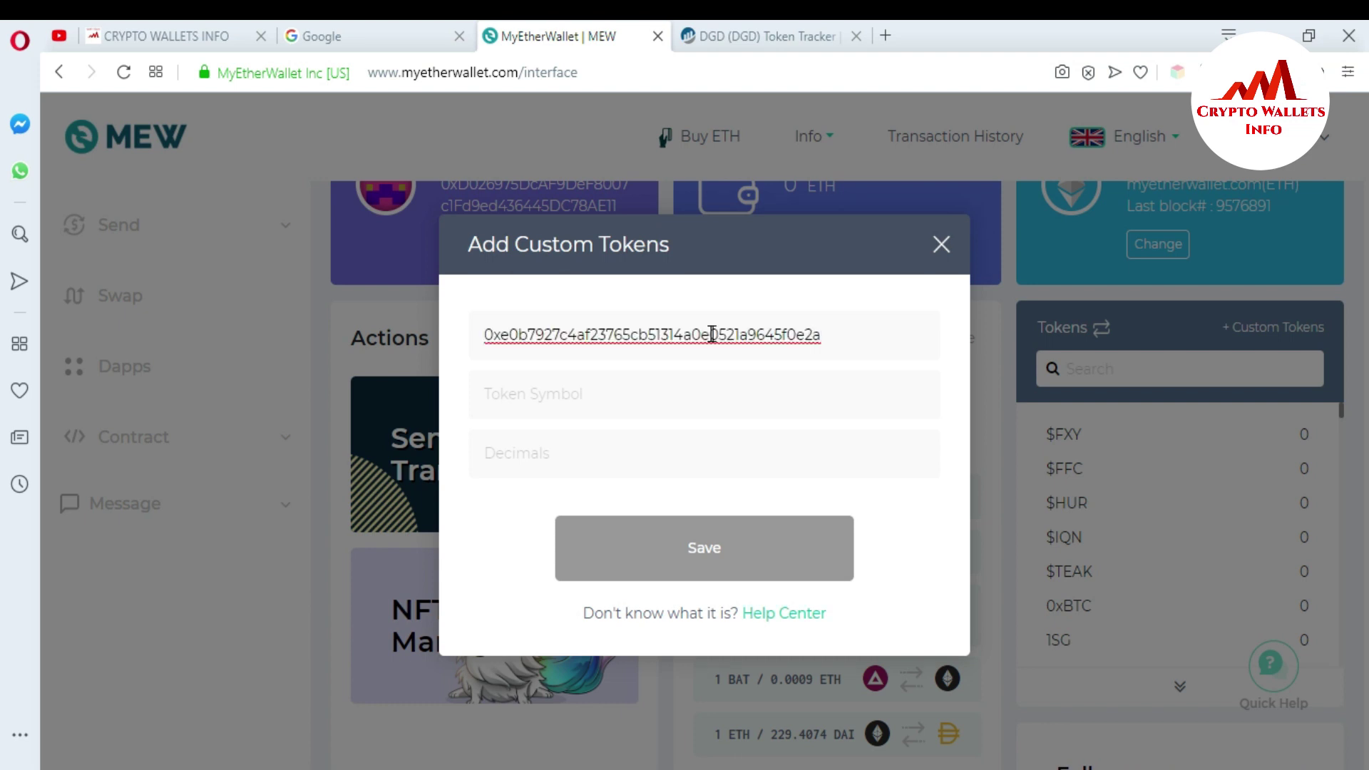
click(760, 34)
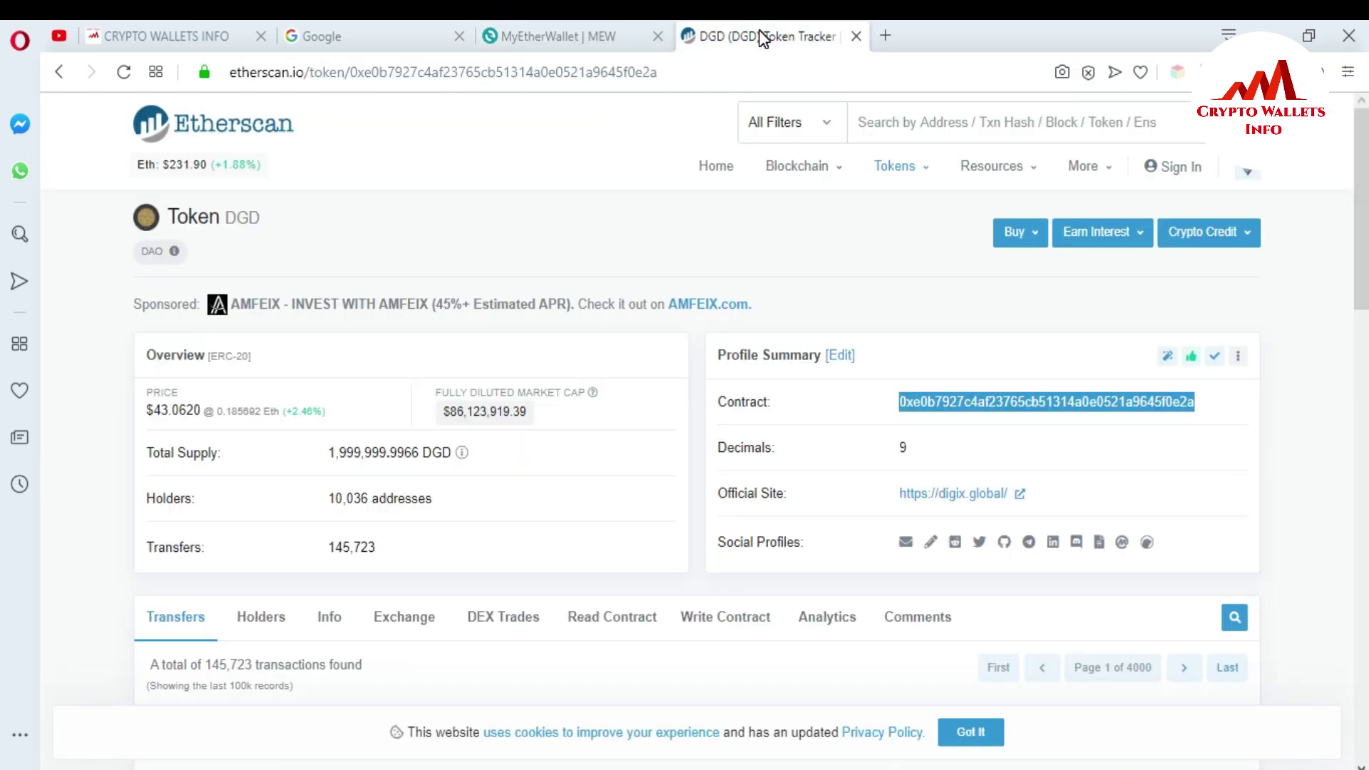
click(586, 37)
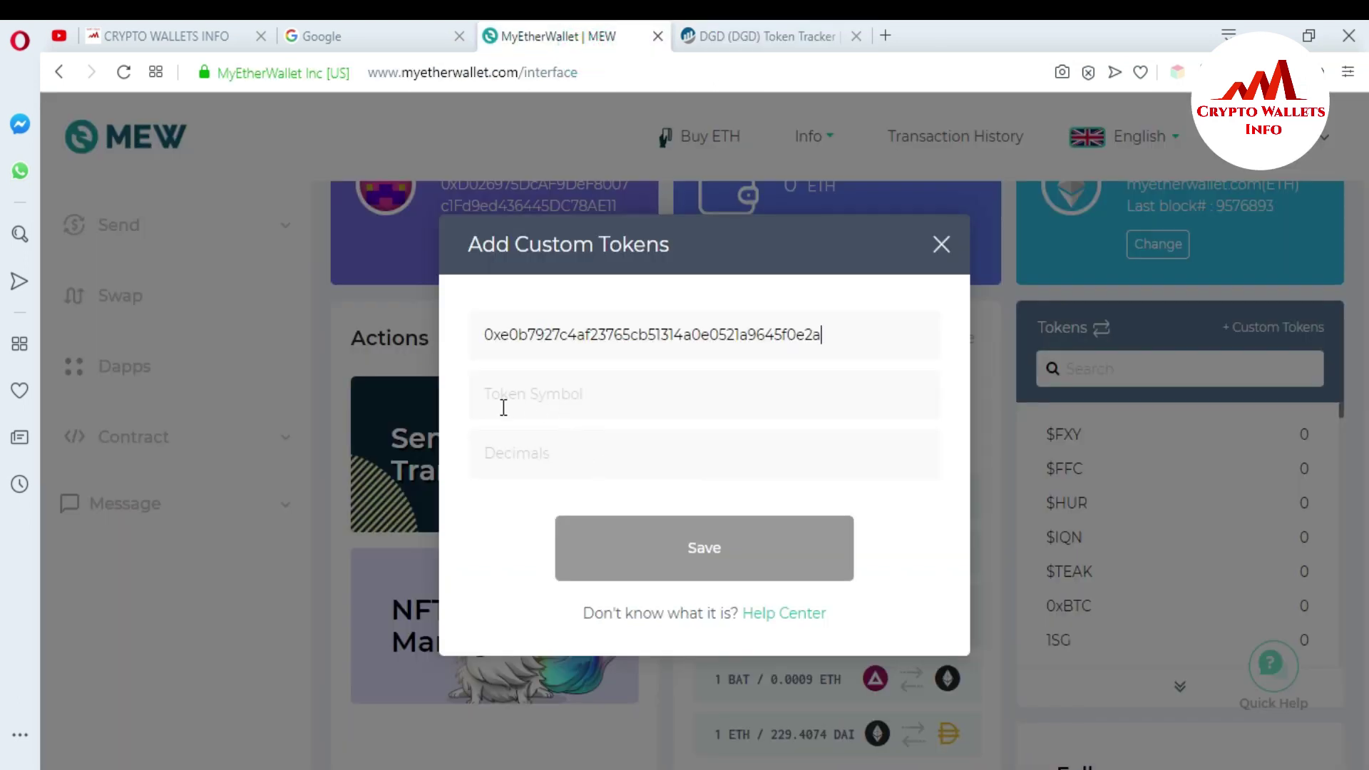
- Copy the symbol DGD from Etherscan and paste it as the Token Symbol
click(749, 37)
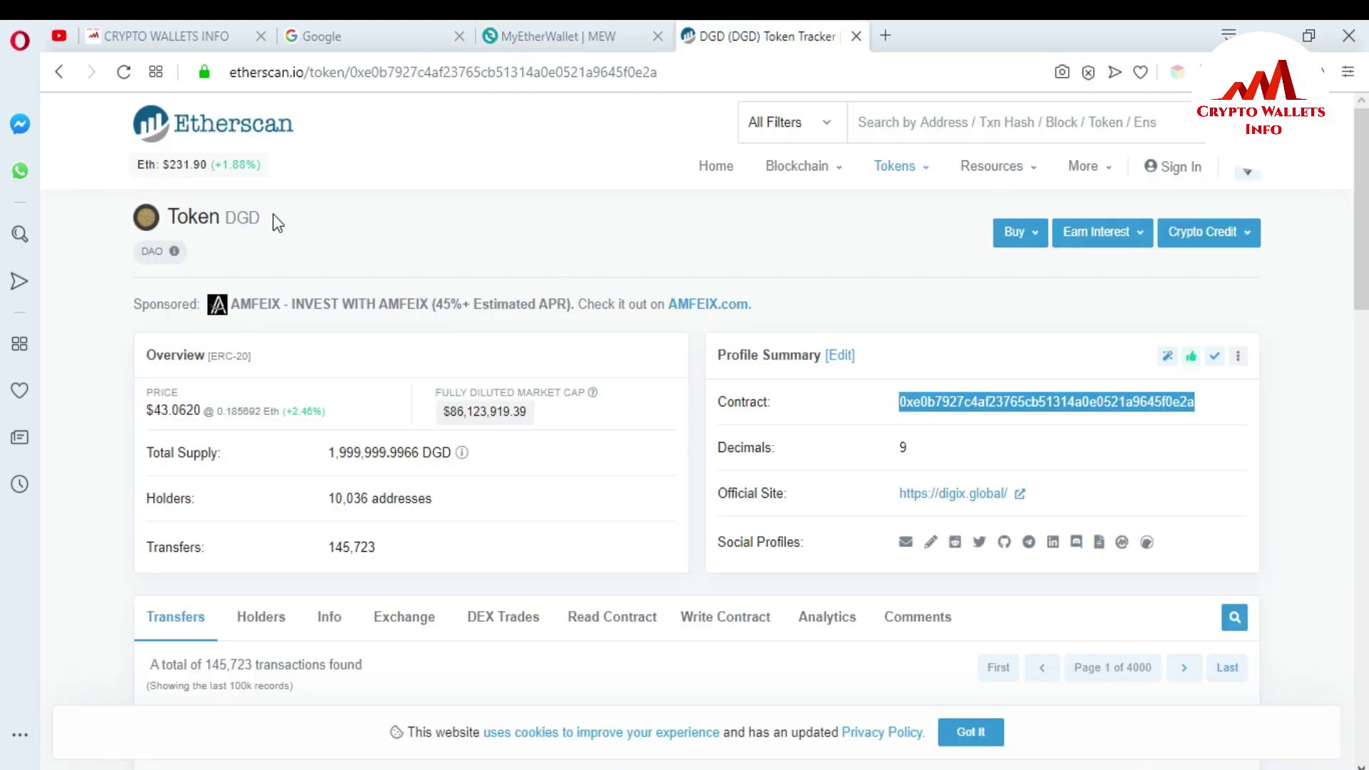
mouse_move(230, 218)
mouse_down()
mouse_move(271, 210)
mouse_move(228, 221)
mouse_up()
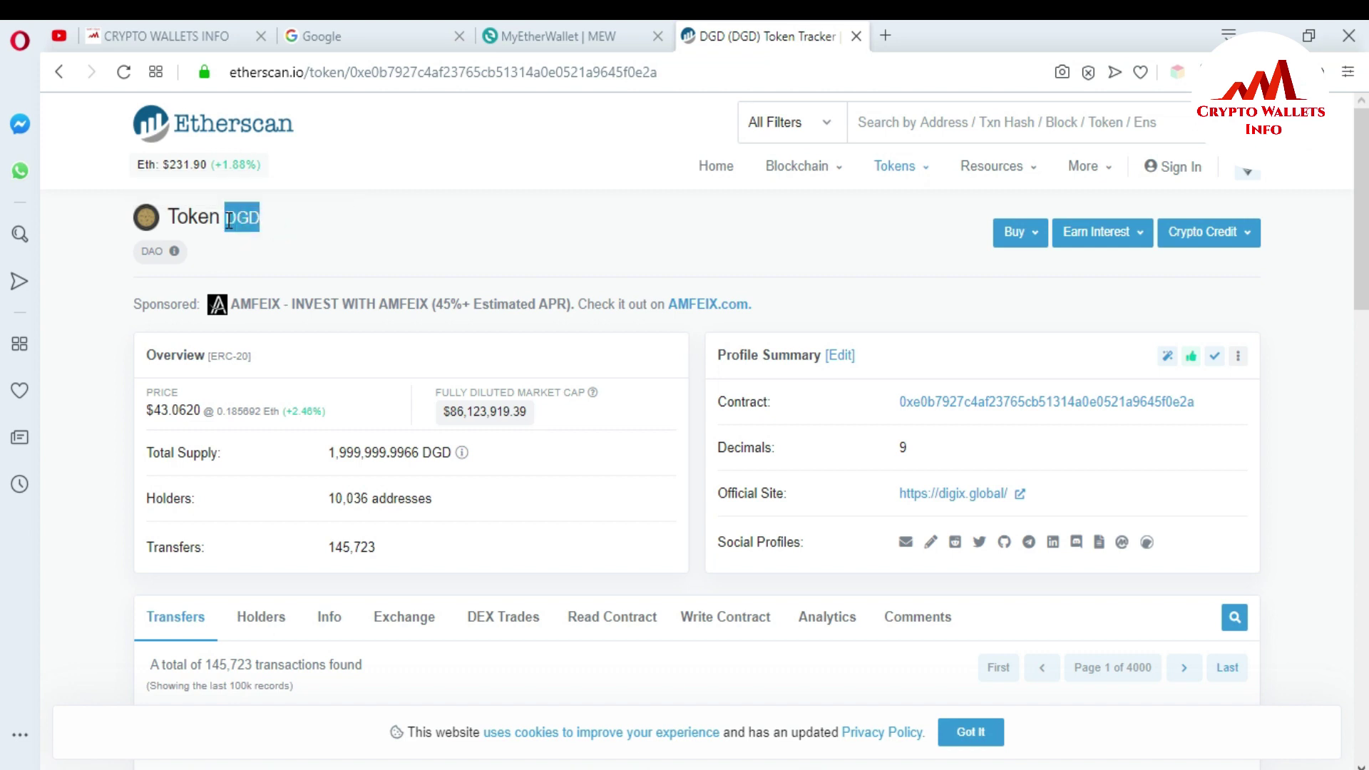
click(572, 25)
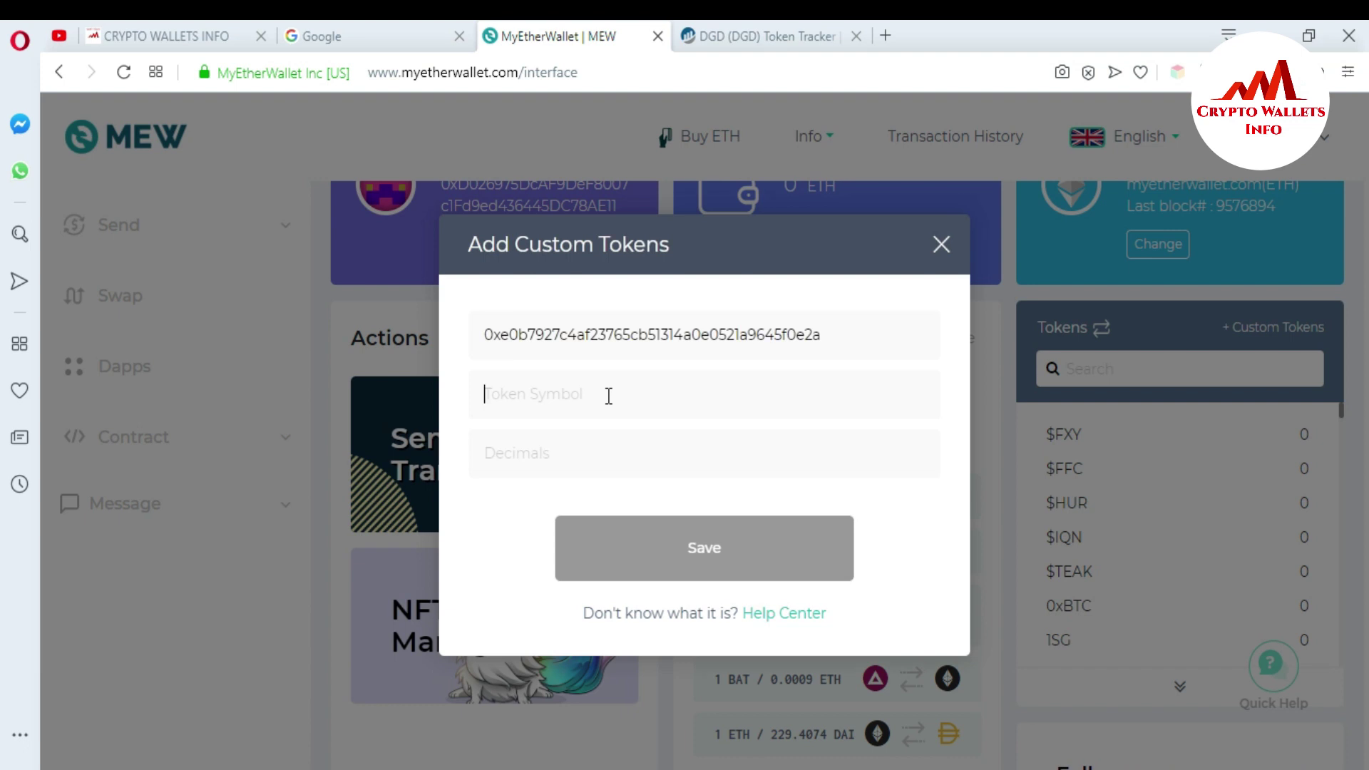
key(ctrl+v)
- Copy the decimals value 9 from Etherscan and paste it into Decimals
click(566, 452)
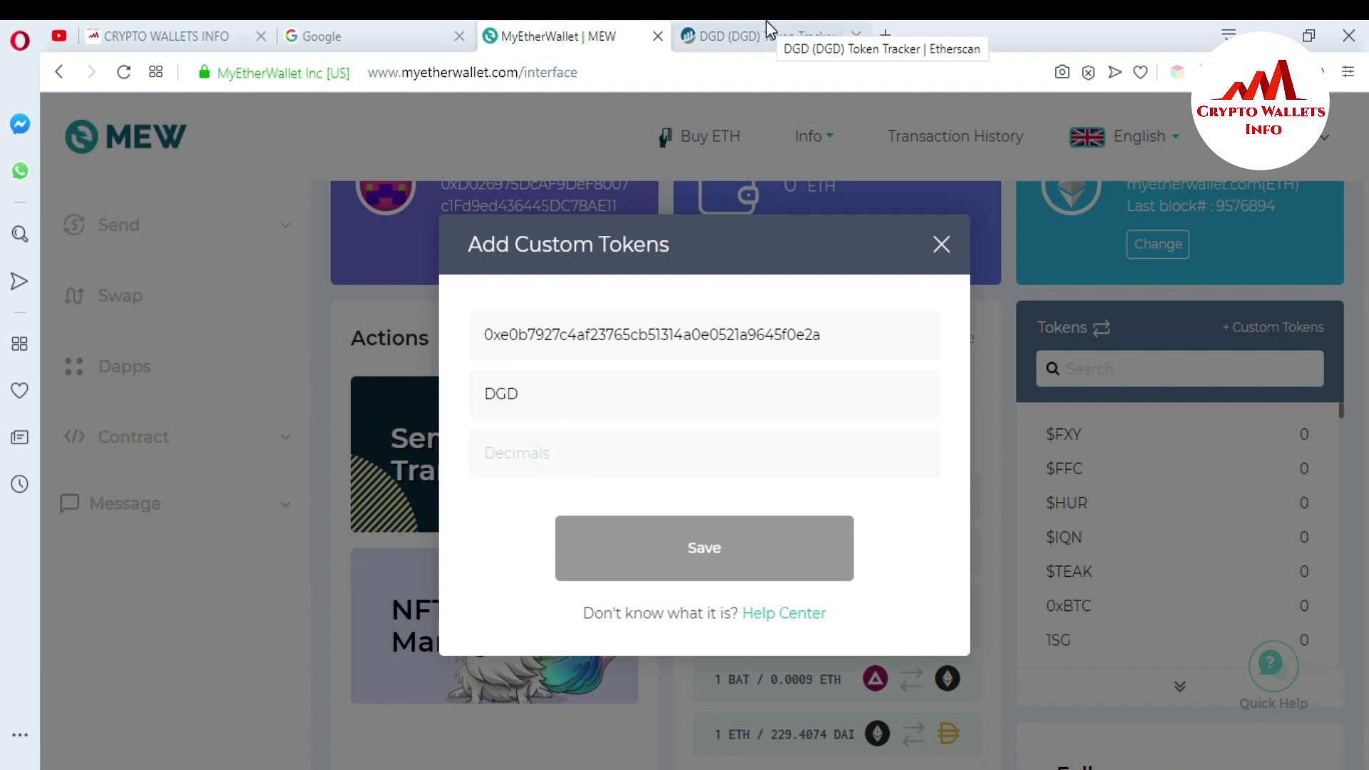
click(707, 42)
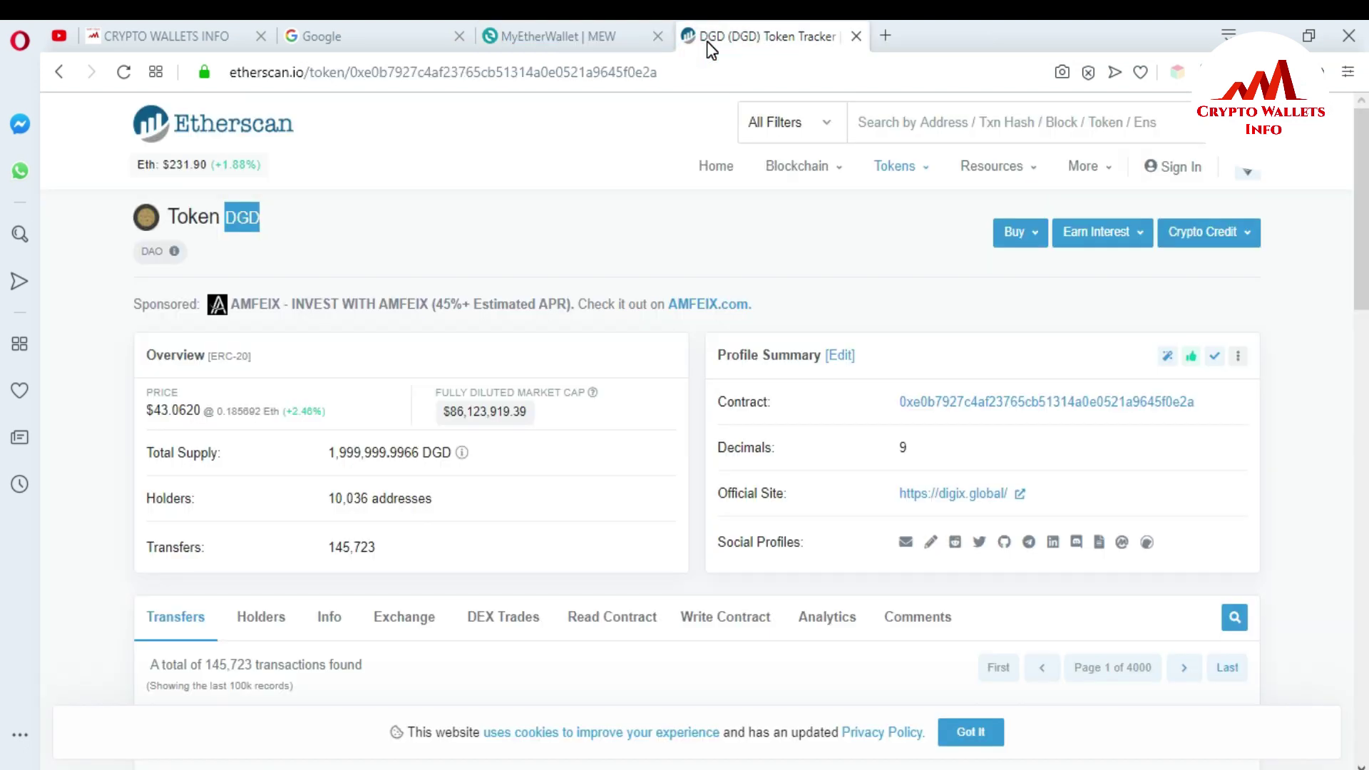
double_click(904, 447)
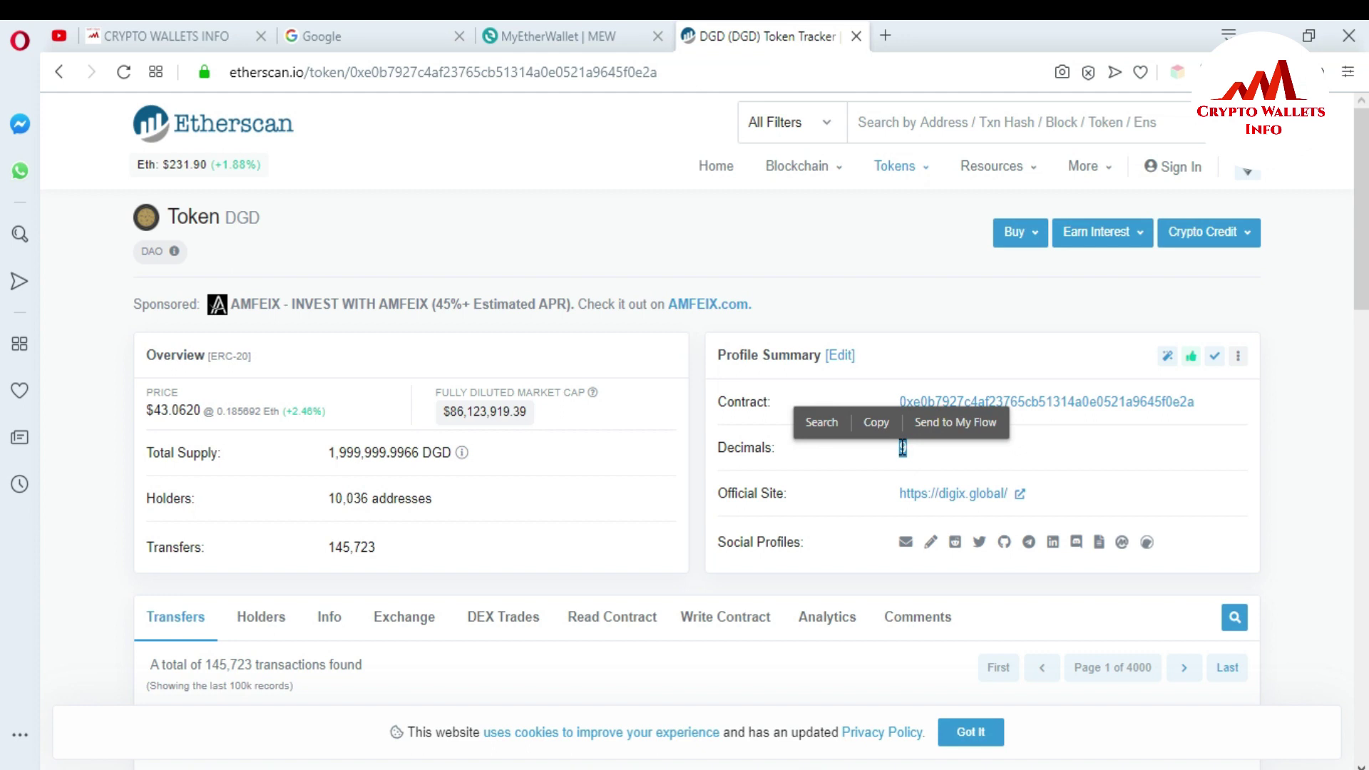
key(ctrl+c)
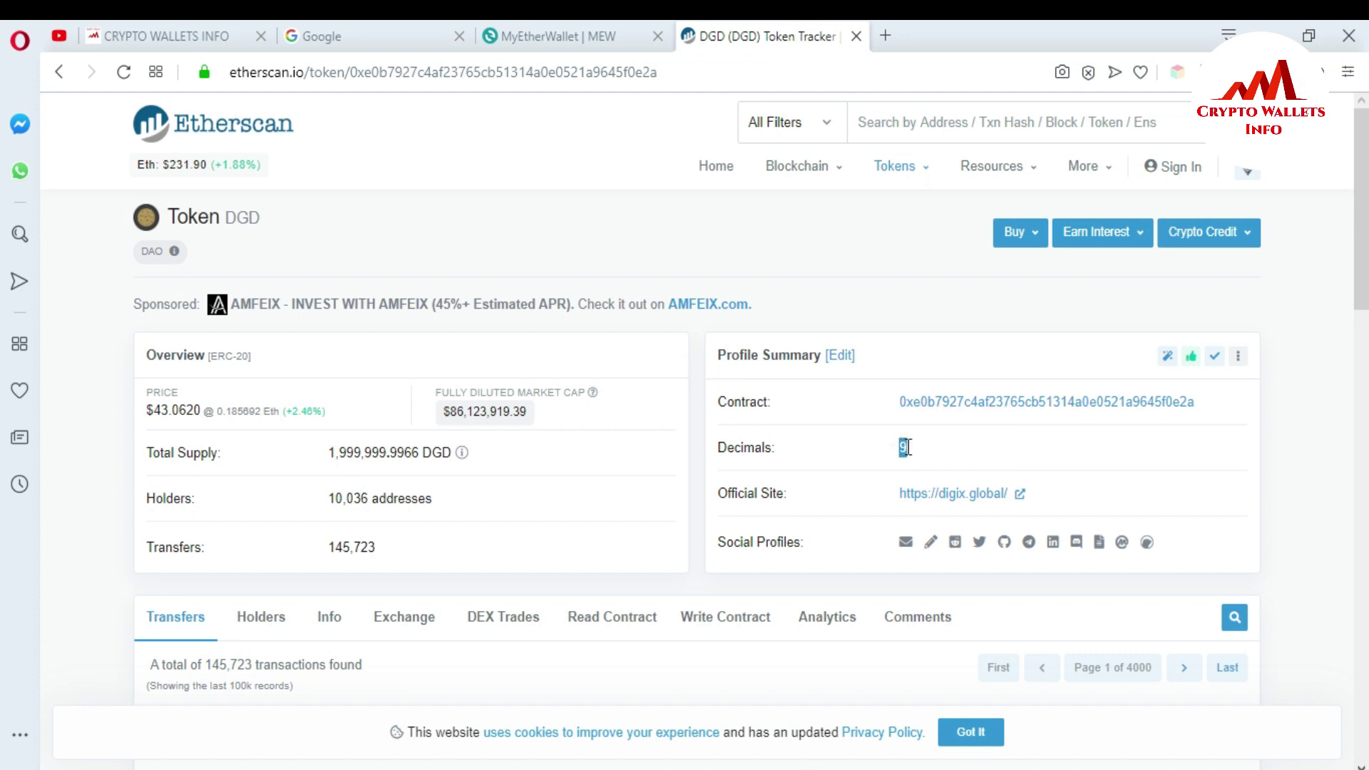
click(528, 22)
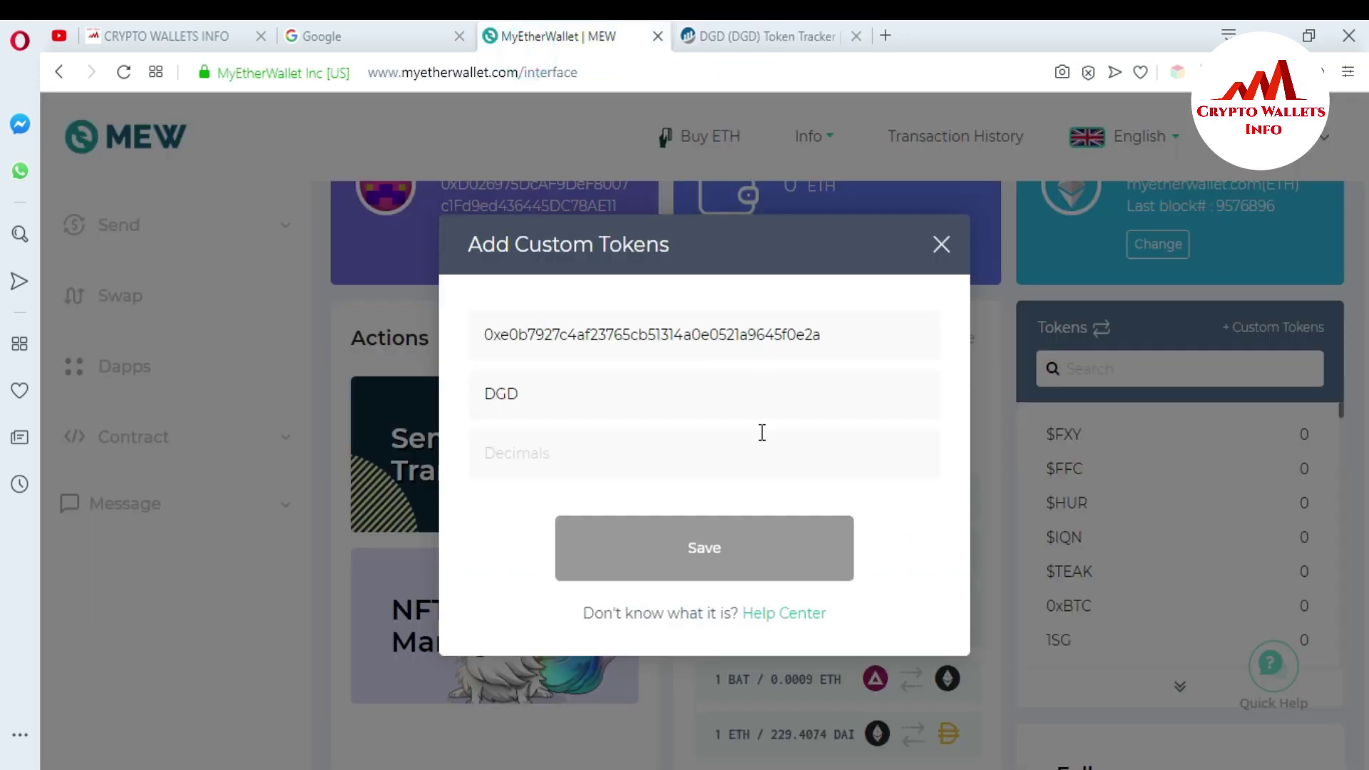
key(ctrl+v)
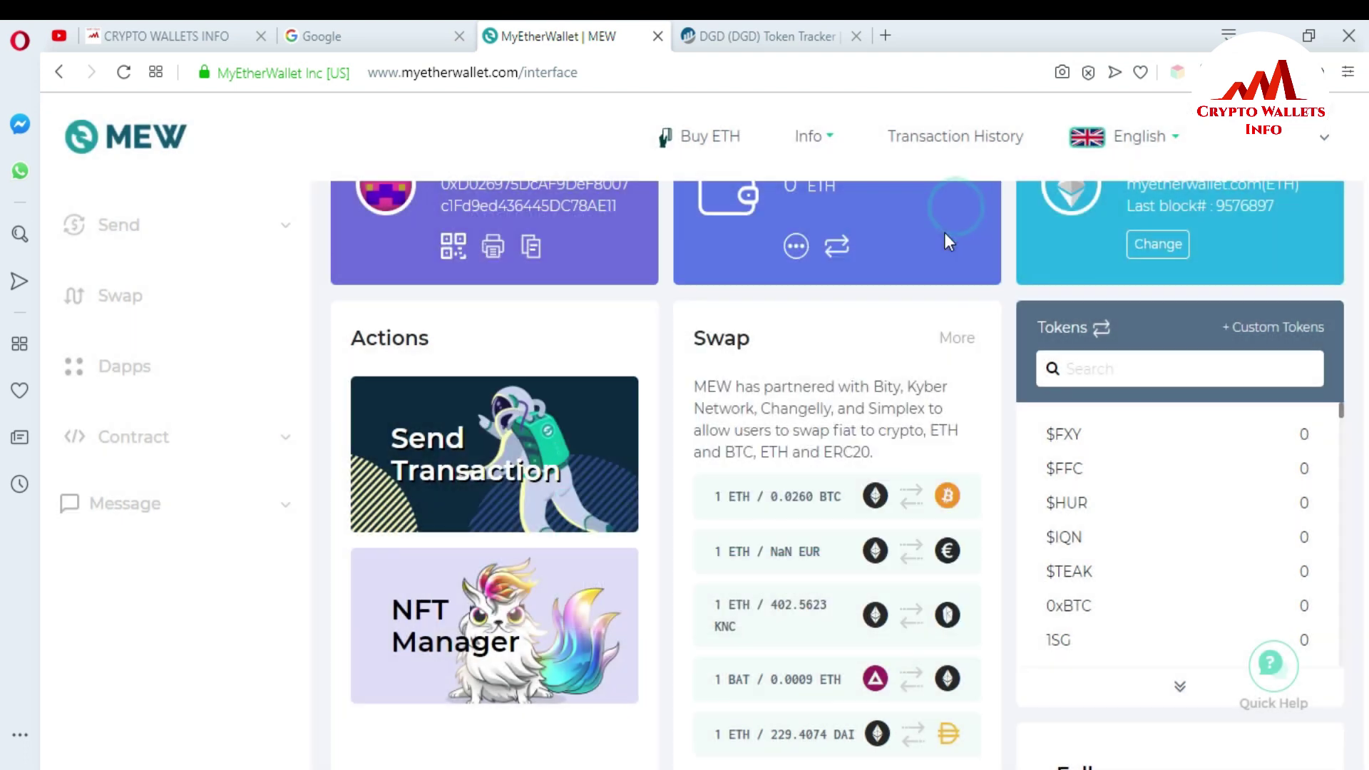
- Save DGD as a custom token in MyEtherWallet
click(956, 208)
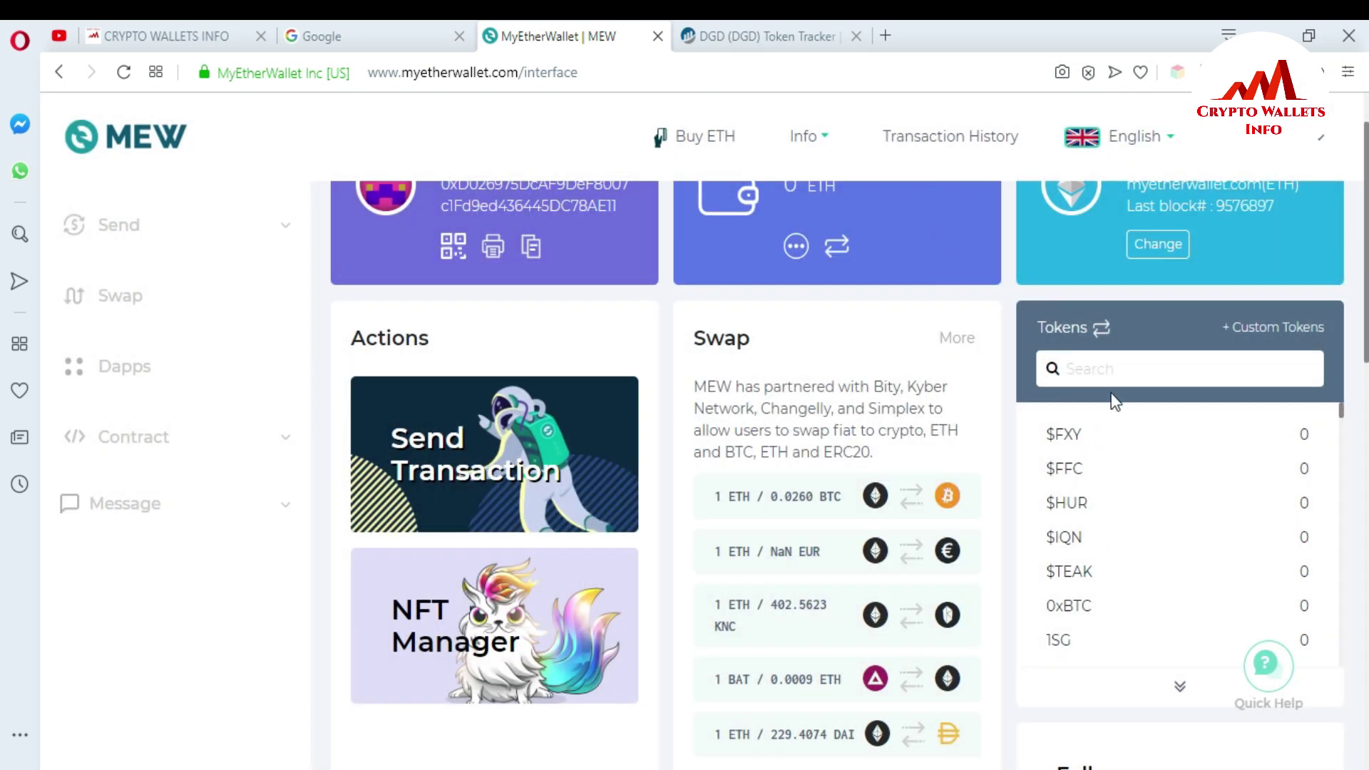
scroll(4, 332, down, 1)
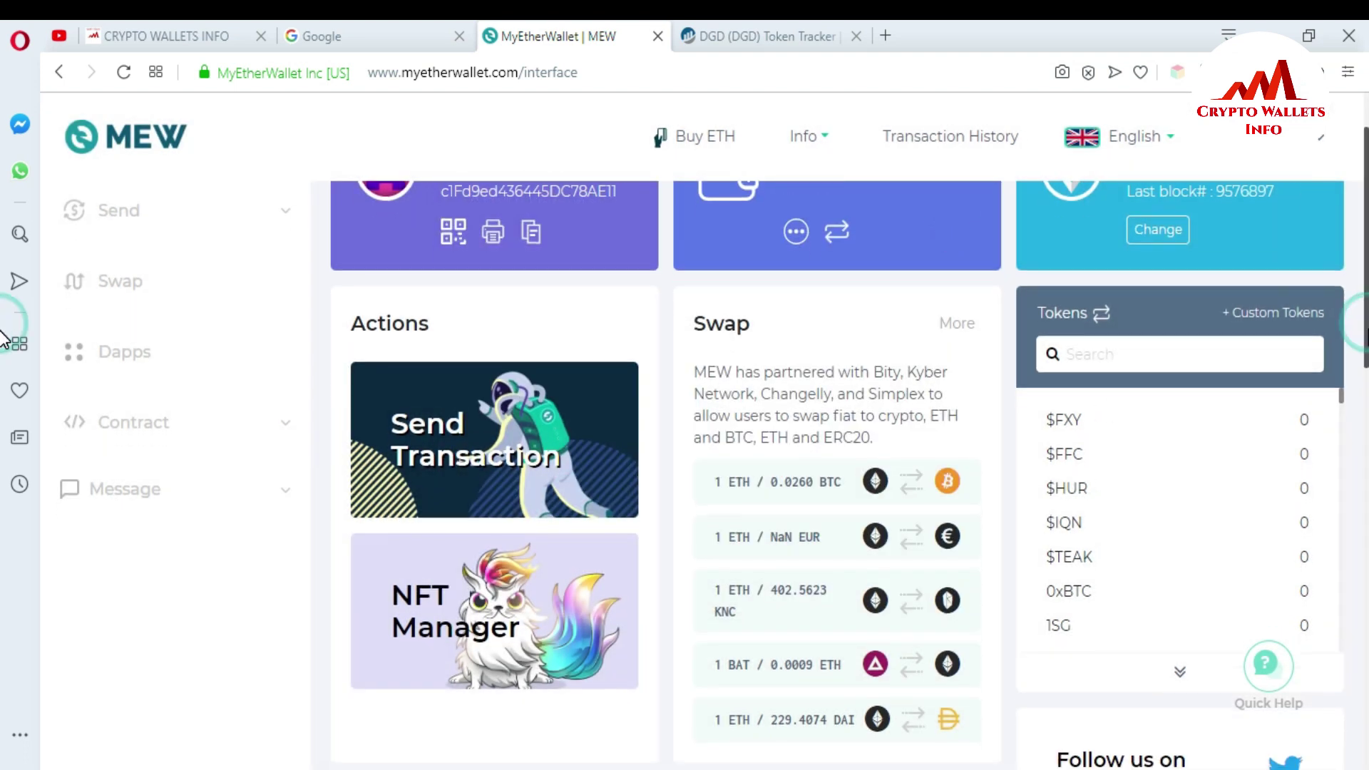
scroll(4, 335, up, 1)
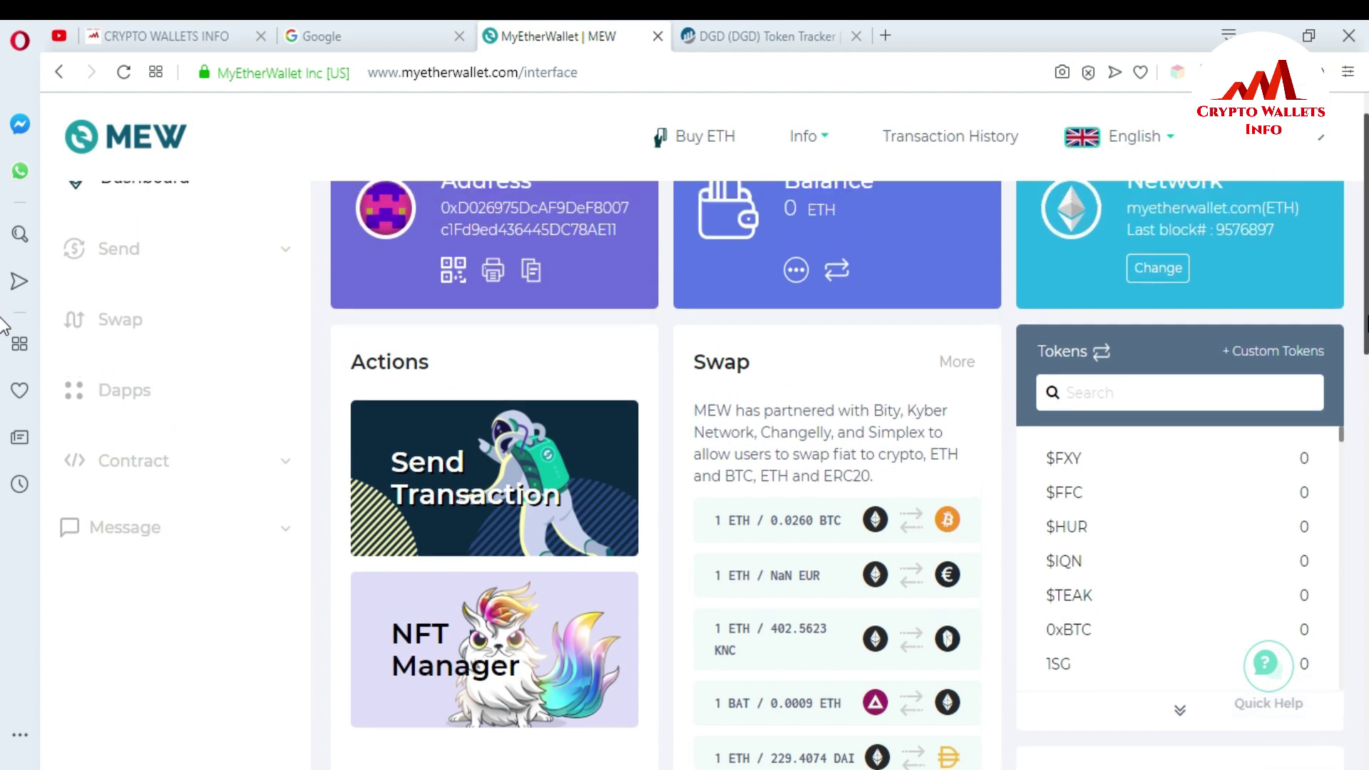
- Search the wallet's token list for DGD and check its 0 balance entry
click(1141, 382)
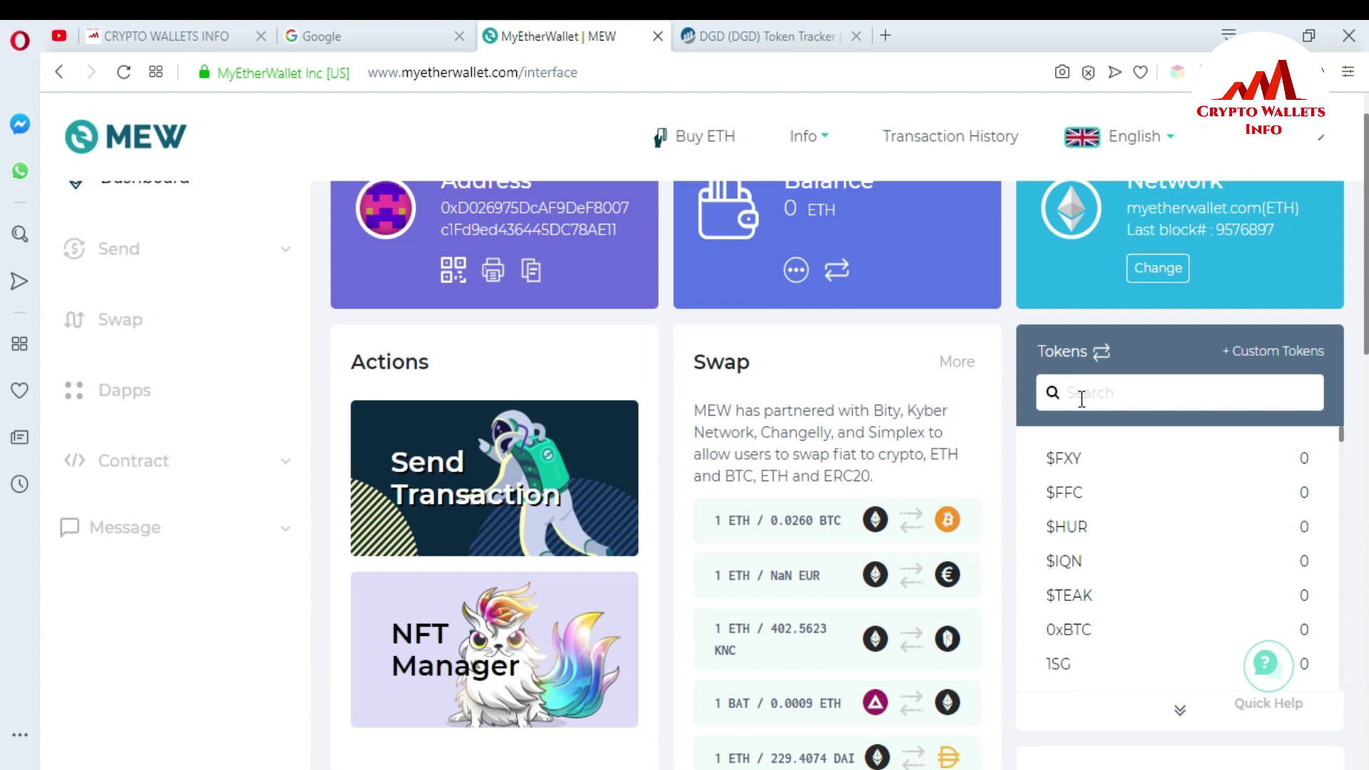
text(D)
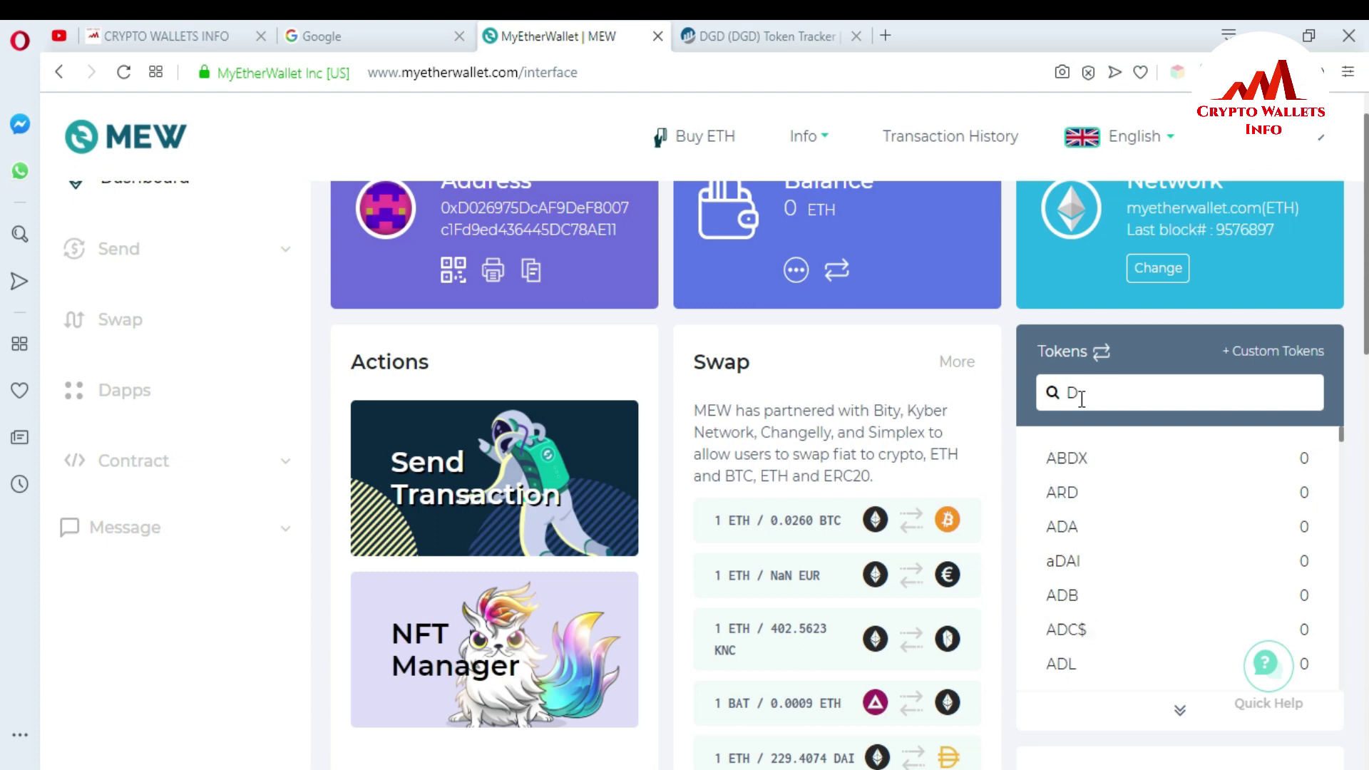
text(GD)
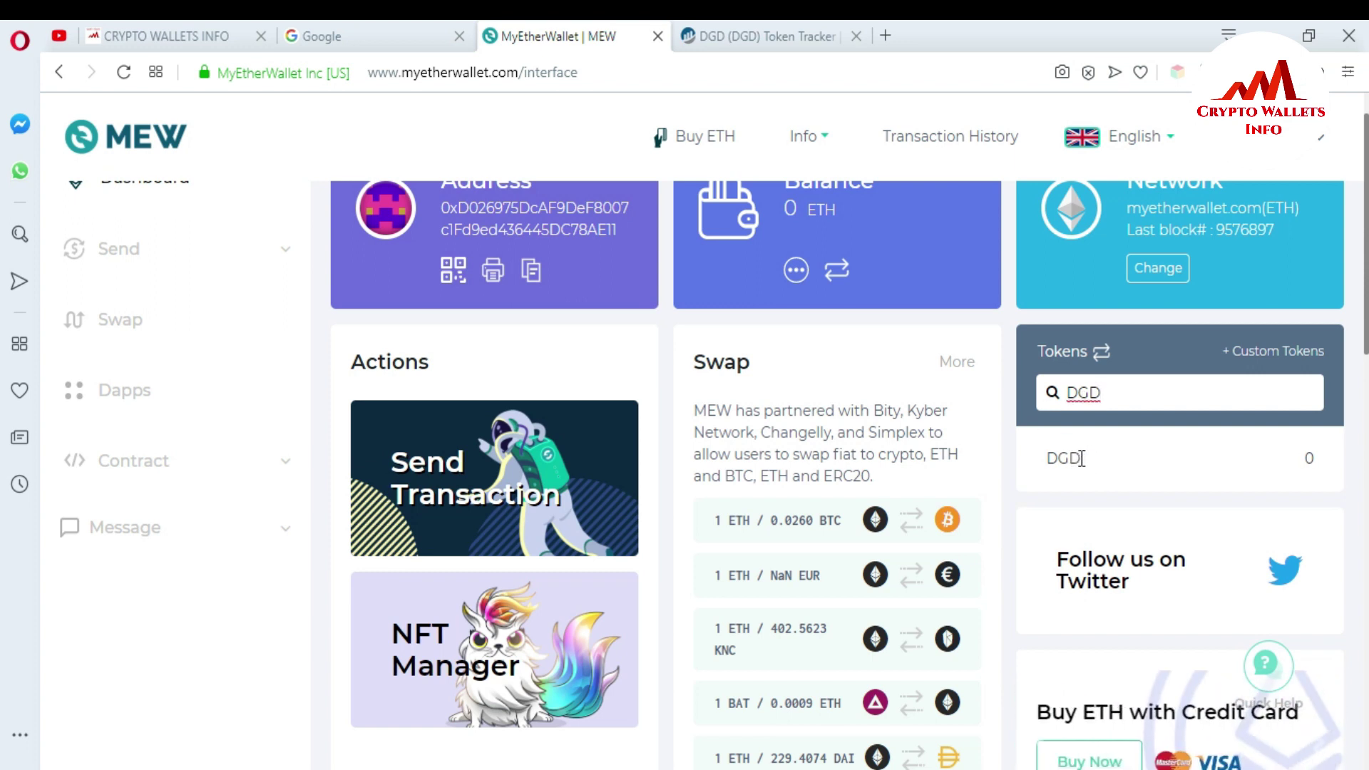
click(1081, 458)
- View the Crypto Wallets Info YouTube channel, then switch to the cryptowalletsinfo.com website
click(60, 35)
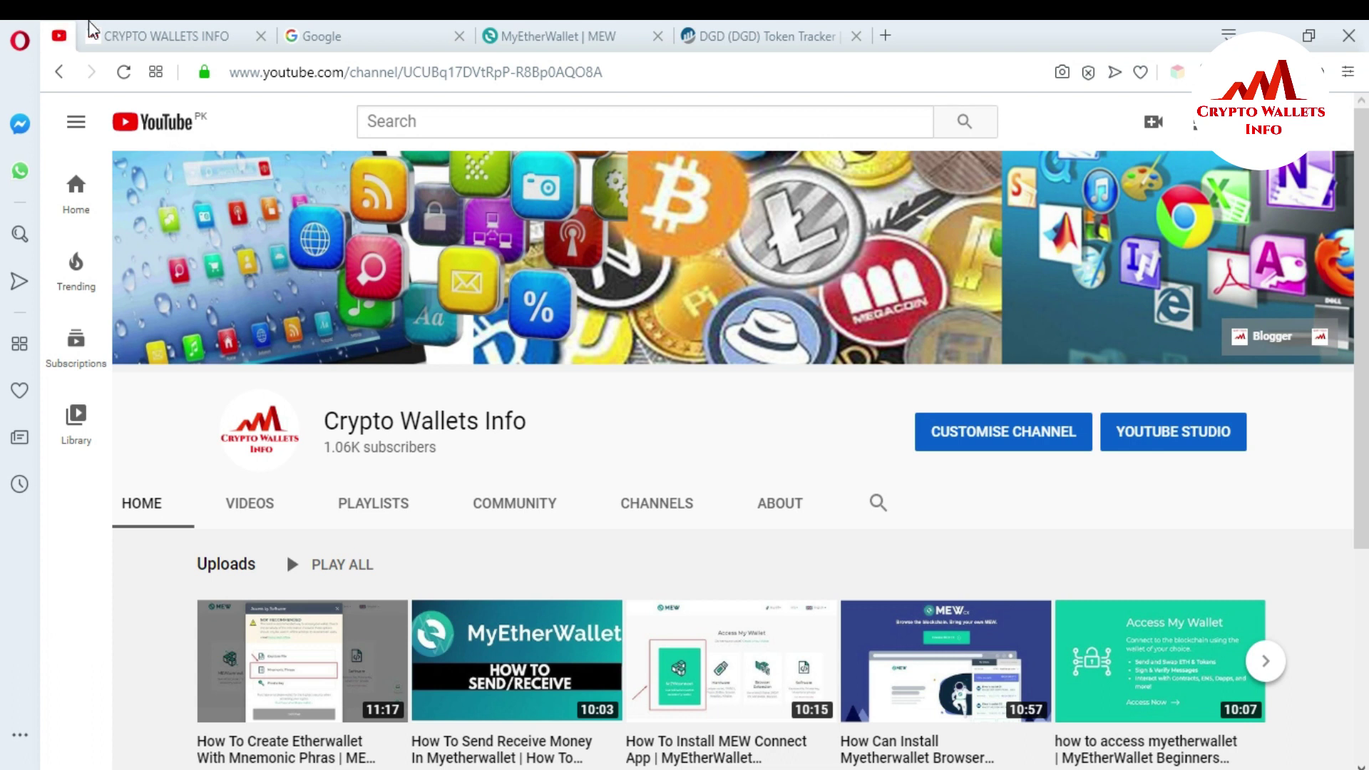
click(161, 36)
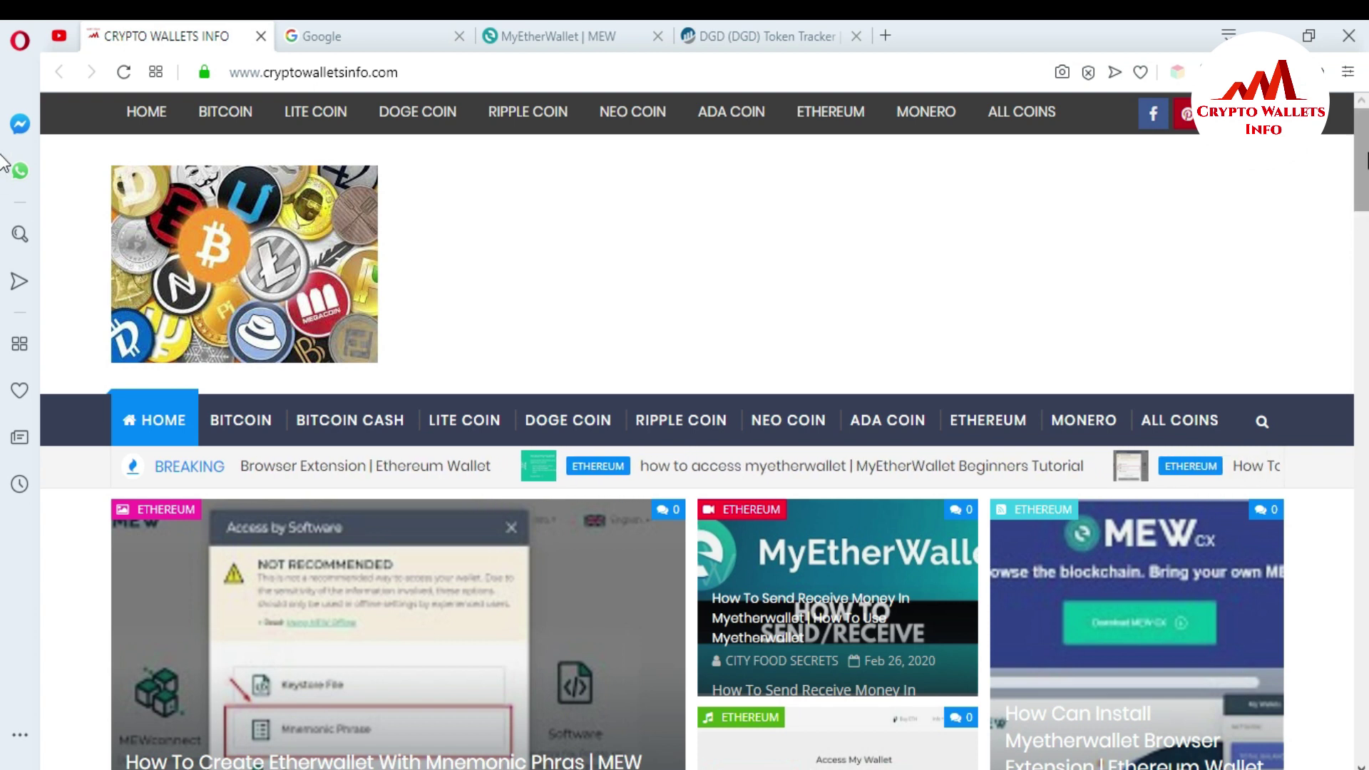
- Scroll through the cryptowalletsinfo.com tutorial posts down to the pagination and footer
scroll(1356, 217, down, 8)
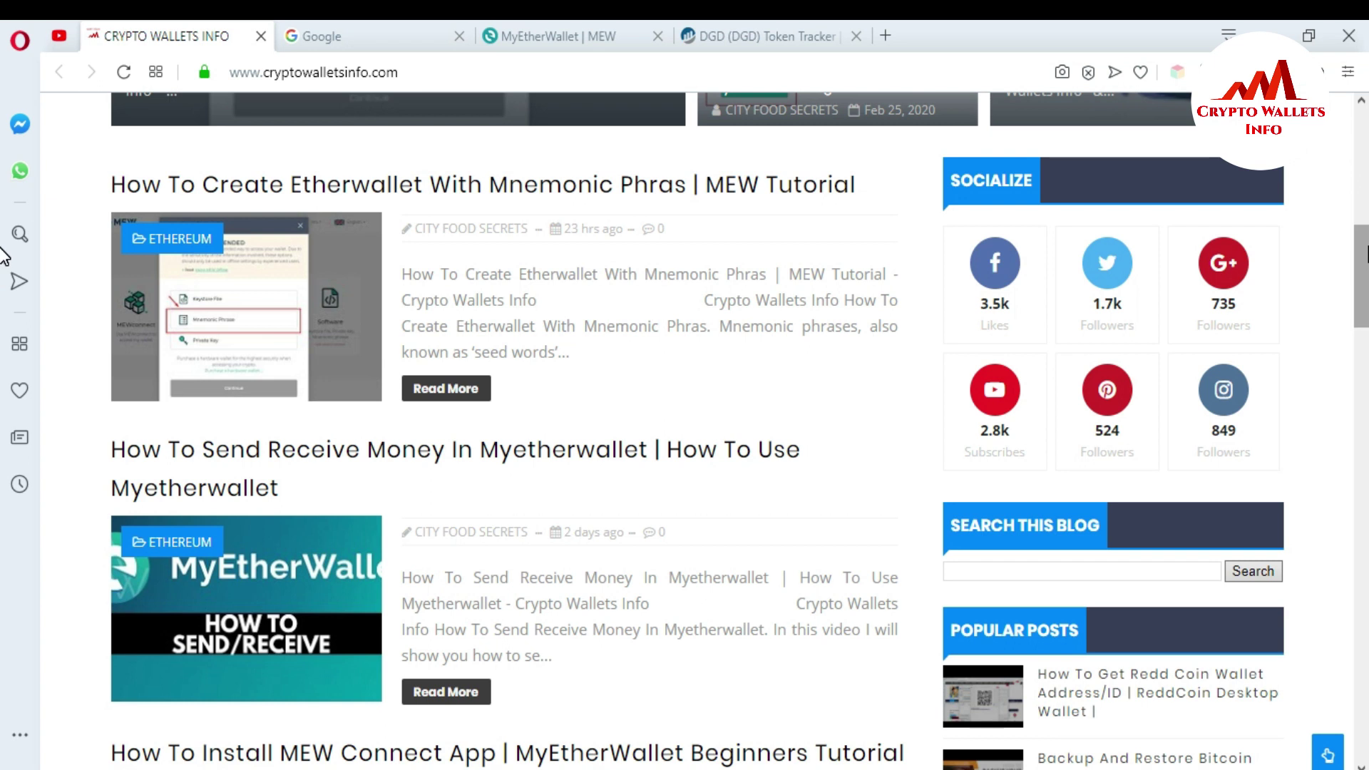
scroll(1361, 251, down, 1)
scroll(3, 285, down, 6)
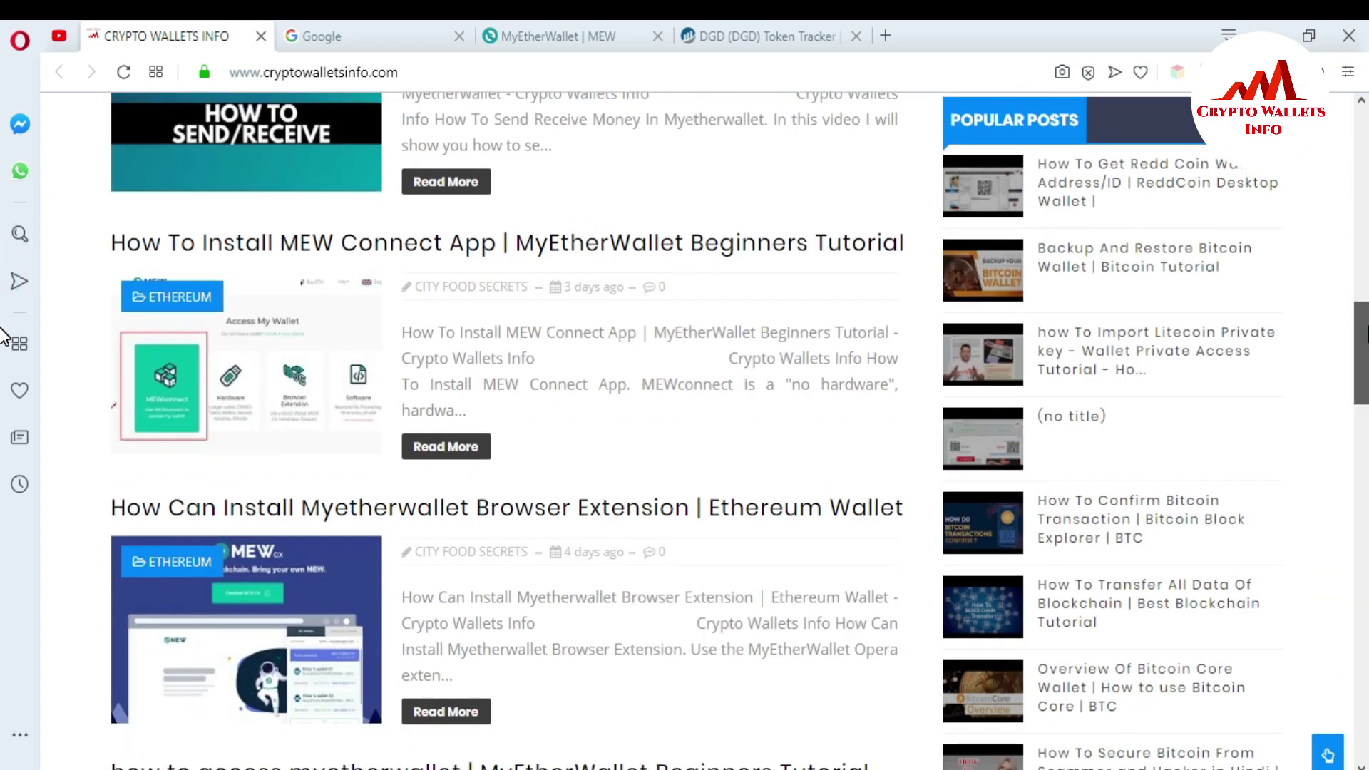
scroll(4, 339, down, 2)
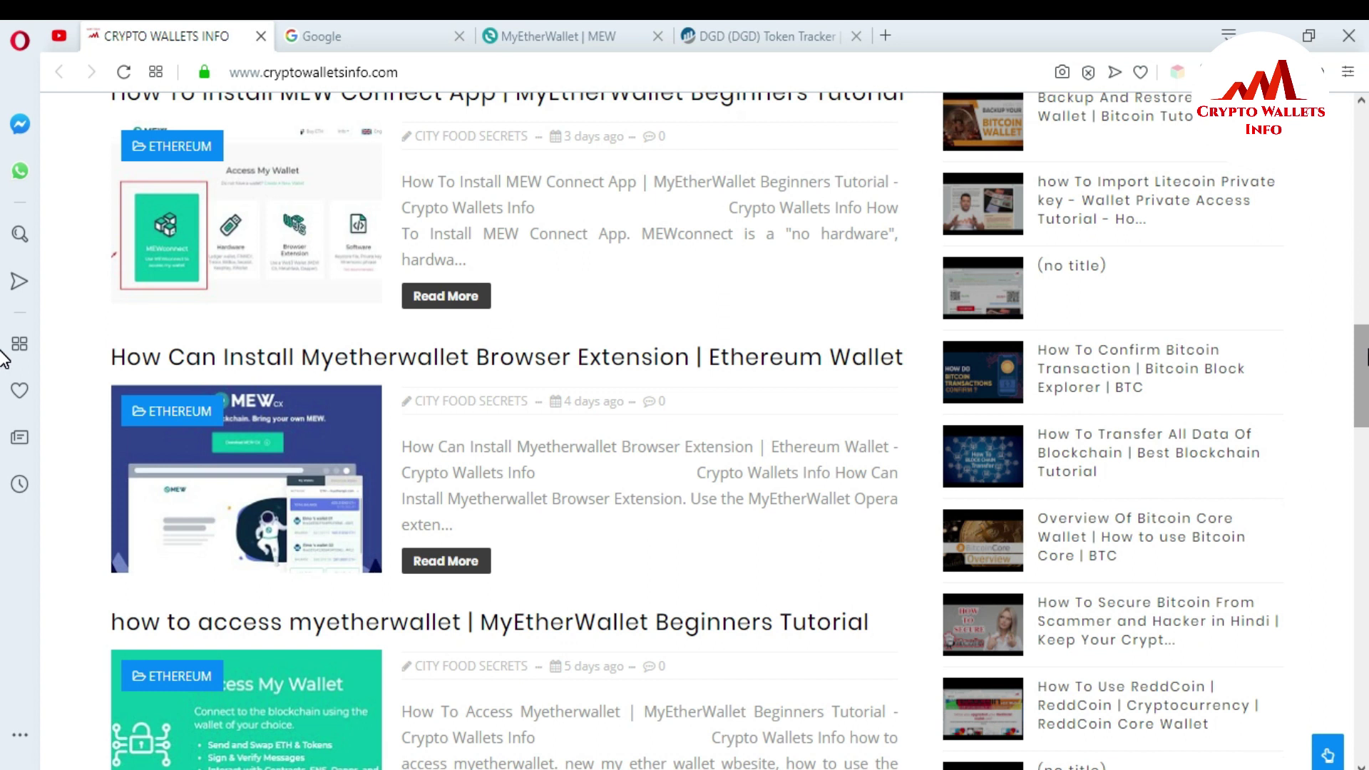
scroll(4, 360, down, 2)
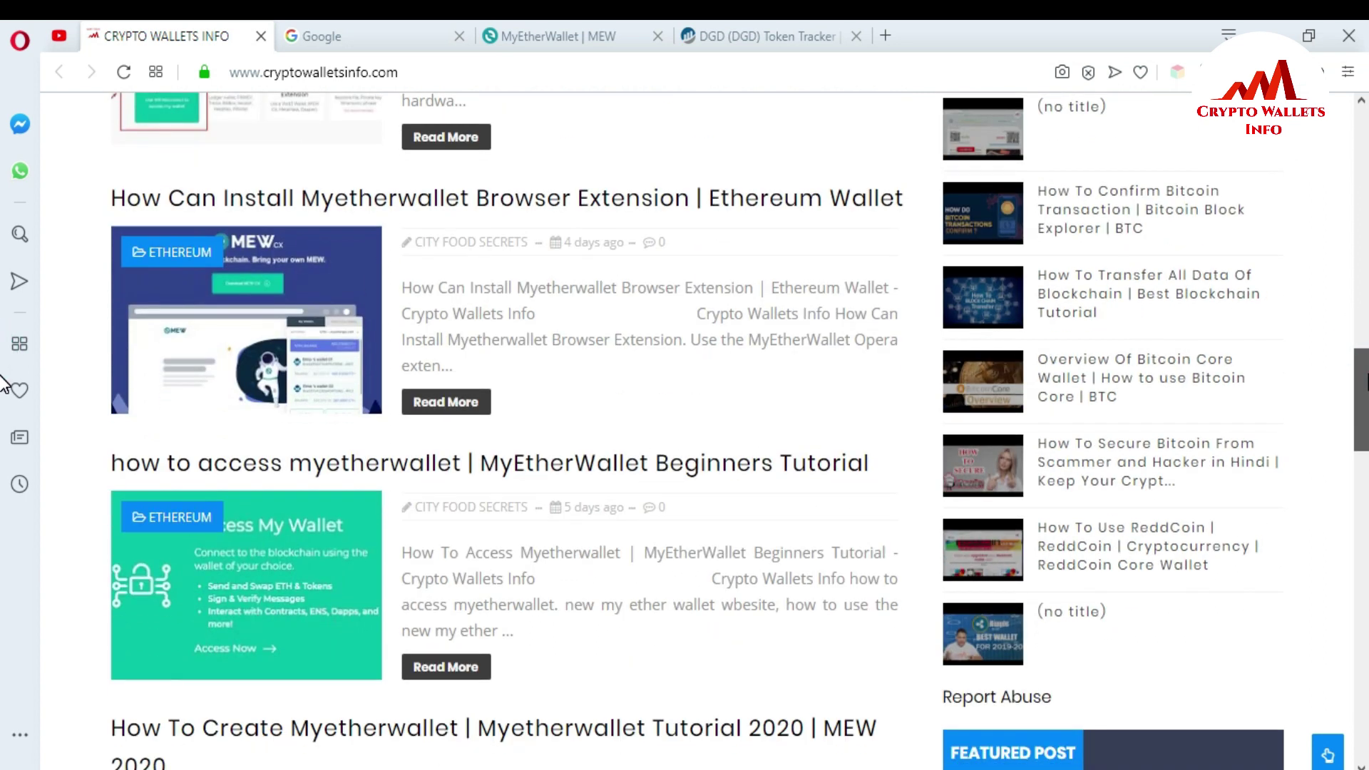
scroll(2, 381, down, 4)
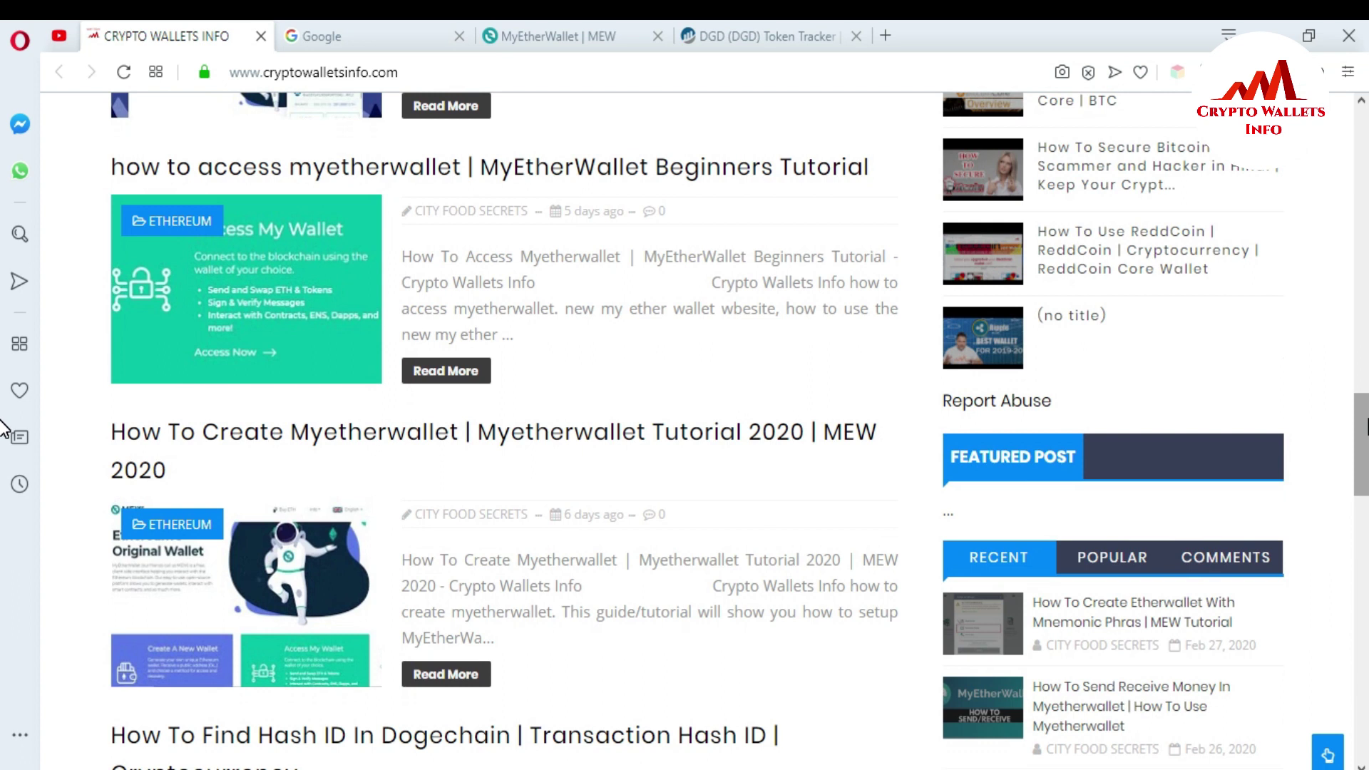
scroll(4, 428, down, 12)
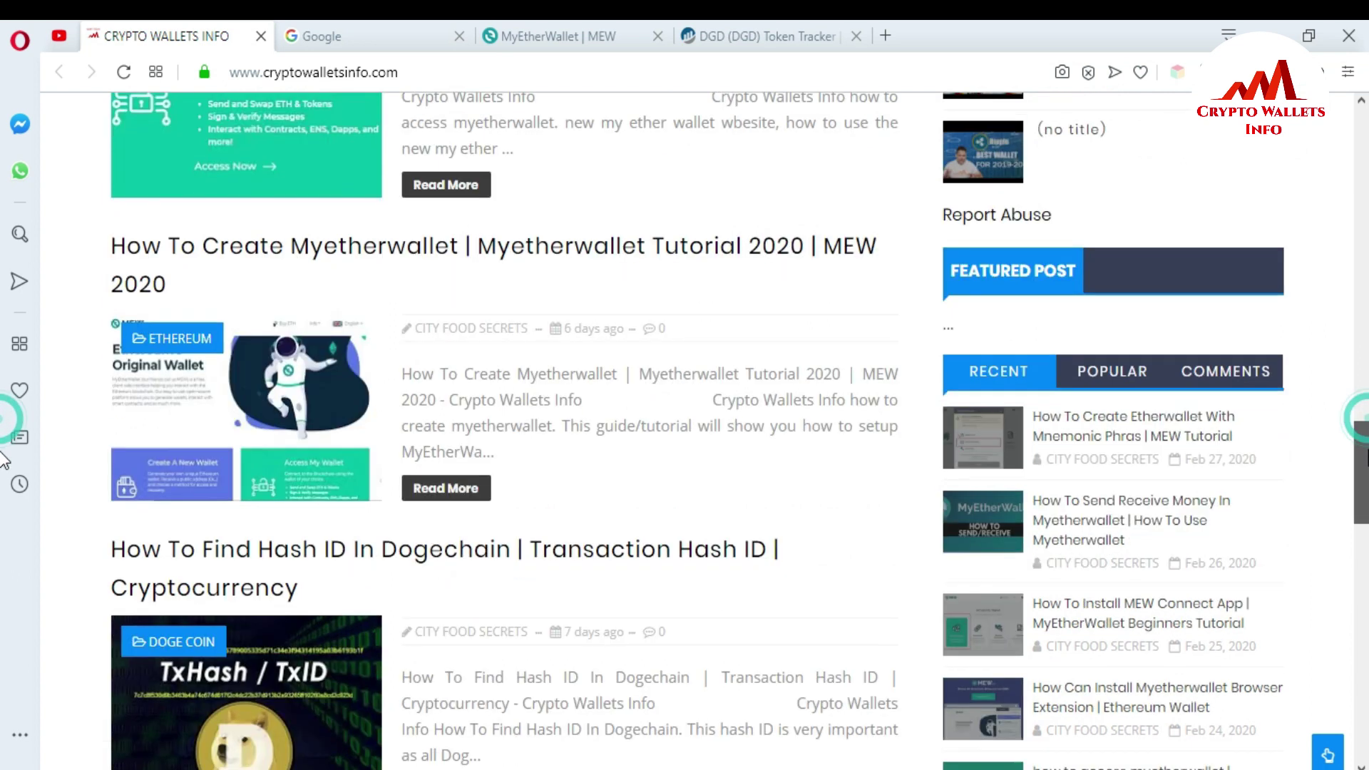
scroll(4, 545, down, 9)
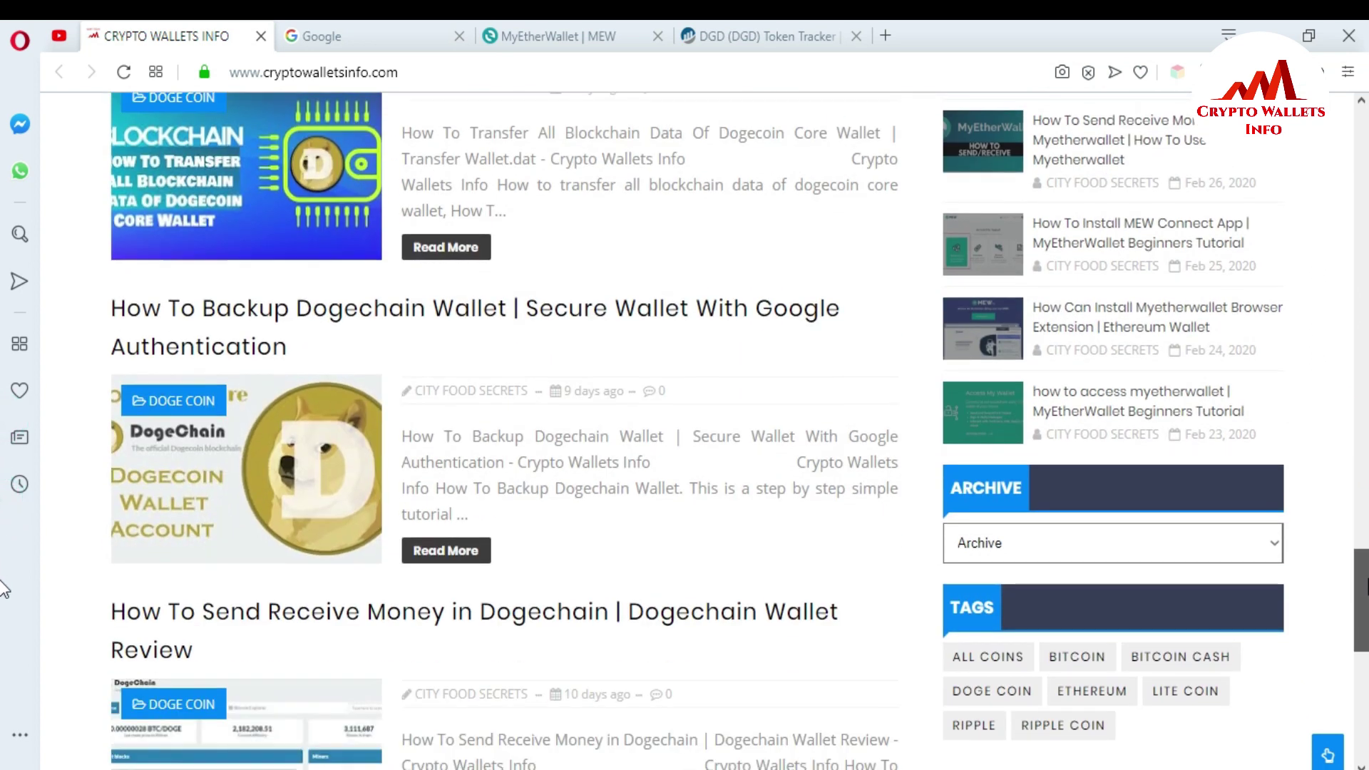
scroll(4, 645, down, 5)
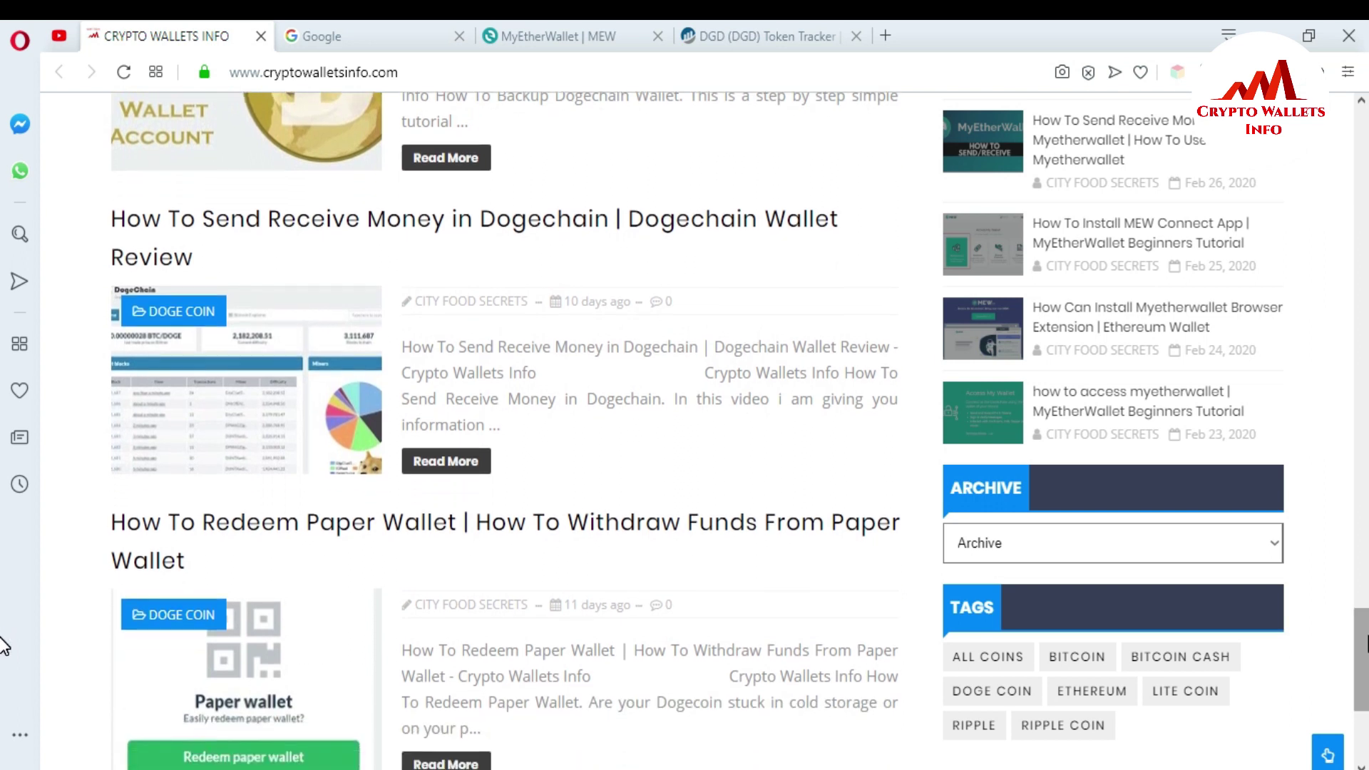